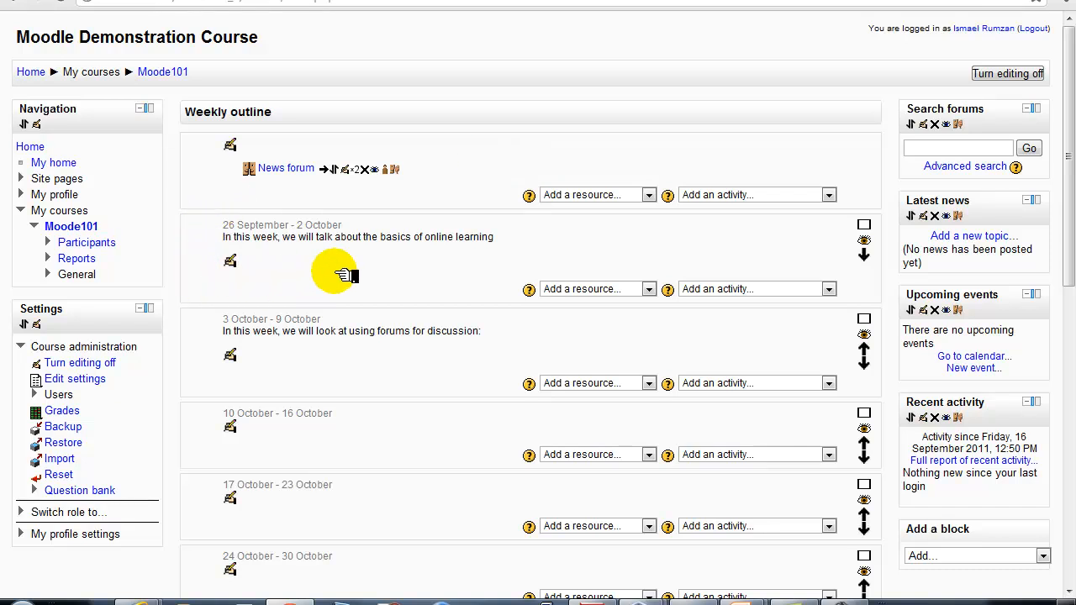
Highlight the first week's start date on the course outline
{"action": "left_click_drag", "start_coordinate": [227, 226], "coordinate": [298, 226]}
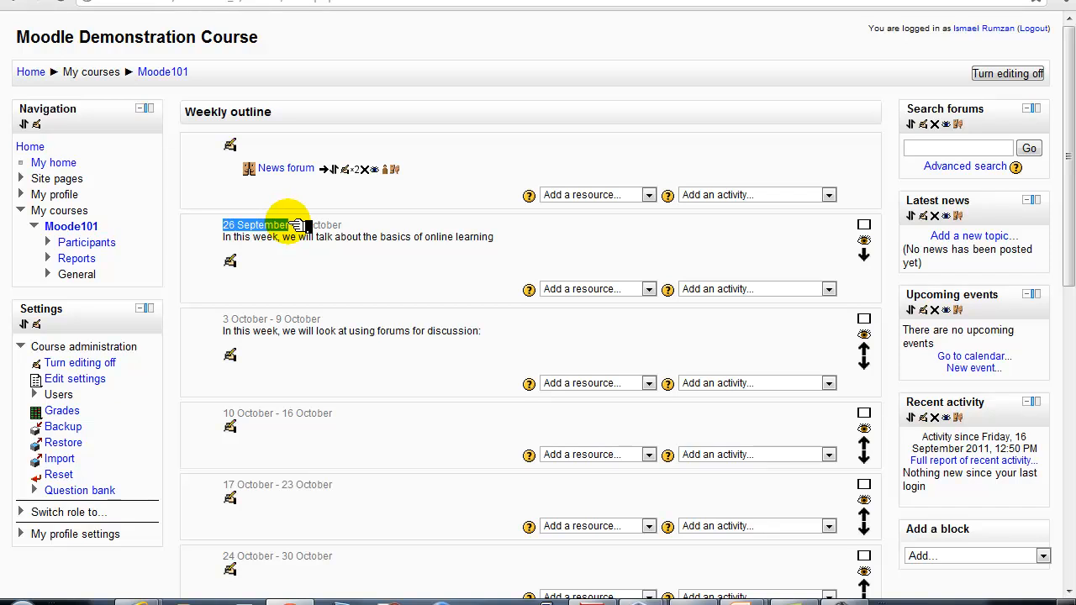
{"action": "left_click", "coordinate": [349, 245]}
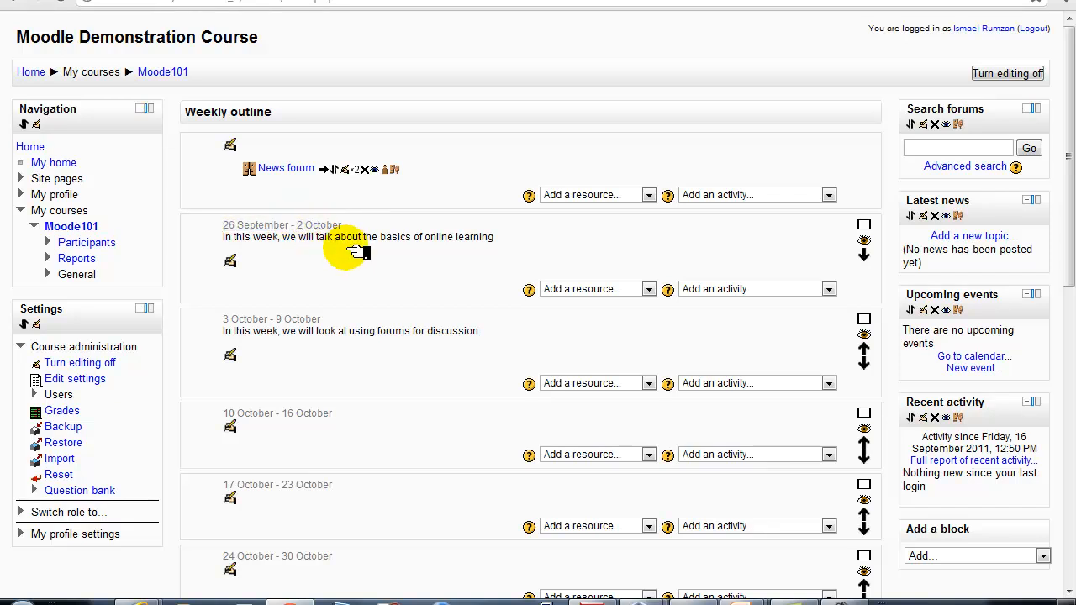
{"action": "scroll", "coordinate": [353, 250], "scroll_direction": "down", "scroll_amount": 1}
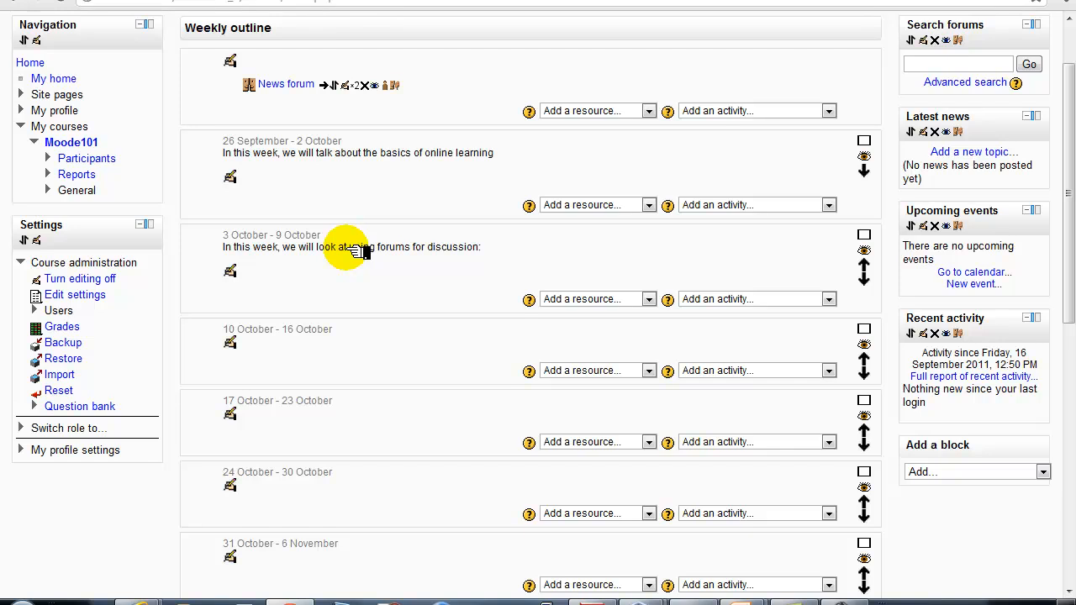
{"action": "scroll", "coordinate": [353, 250], "scroll_direction": "up", "scroll_amount": 1}
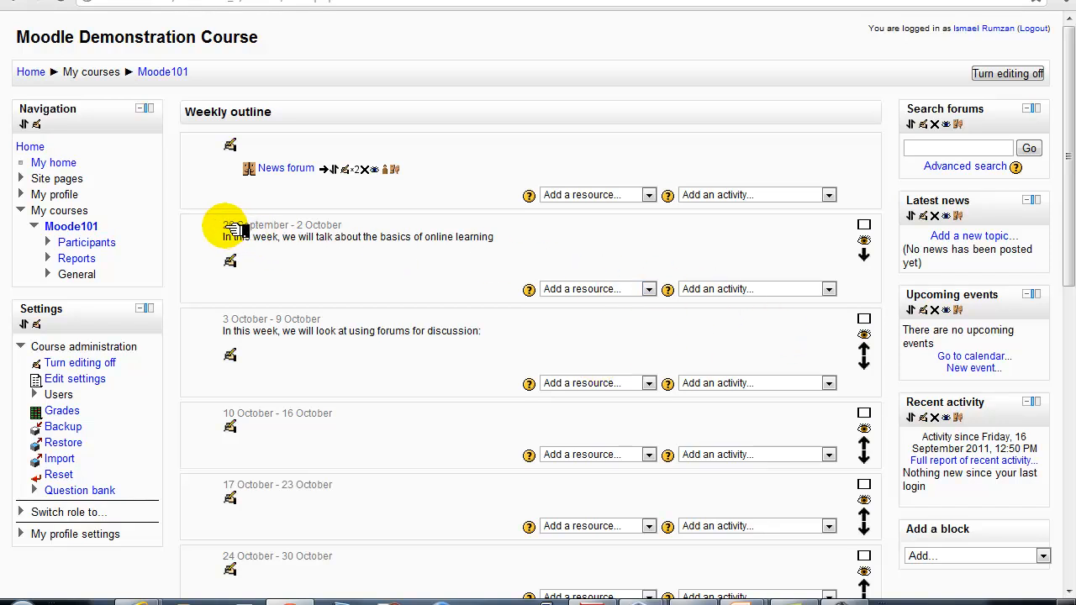
Add a Forum activity to the 26 September - 2 October week
{"action": "left_click_drag", "start_coordinate": [229, 227], "coordinate": [391, 223]}
{"action": "left_click", "coordinate": [809, 261]}
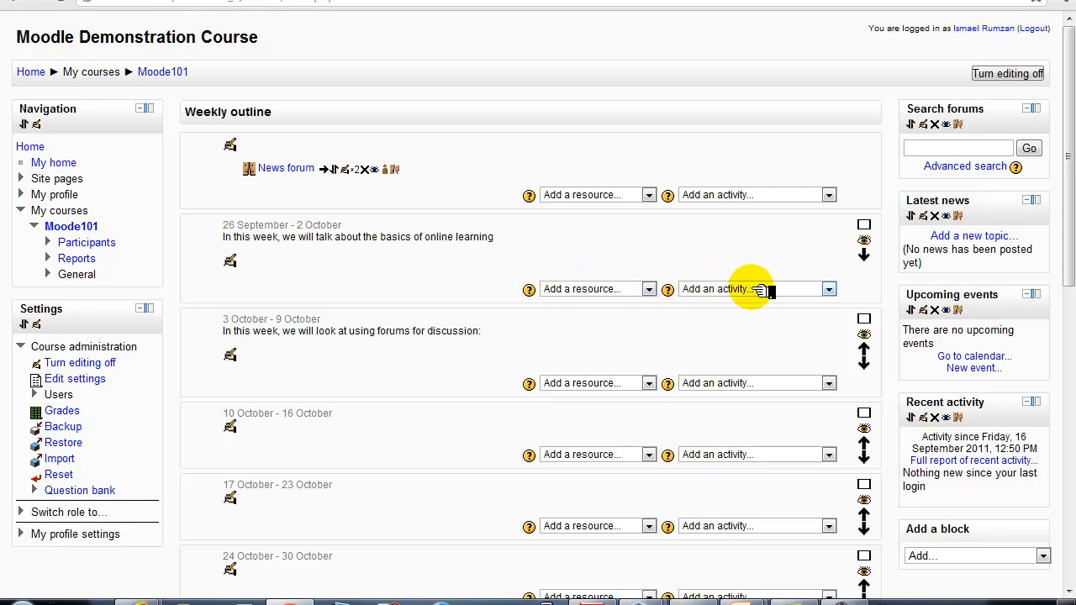
{"action": "left_click", "coordinate": [812, 290]}
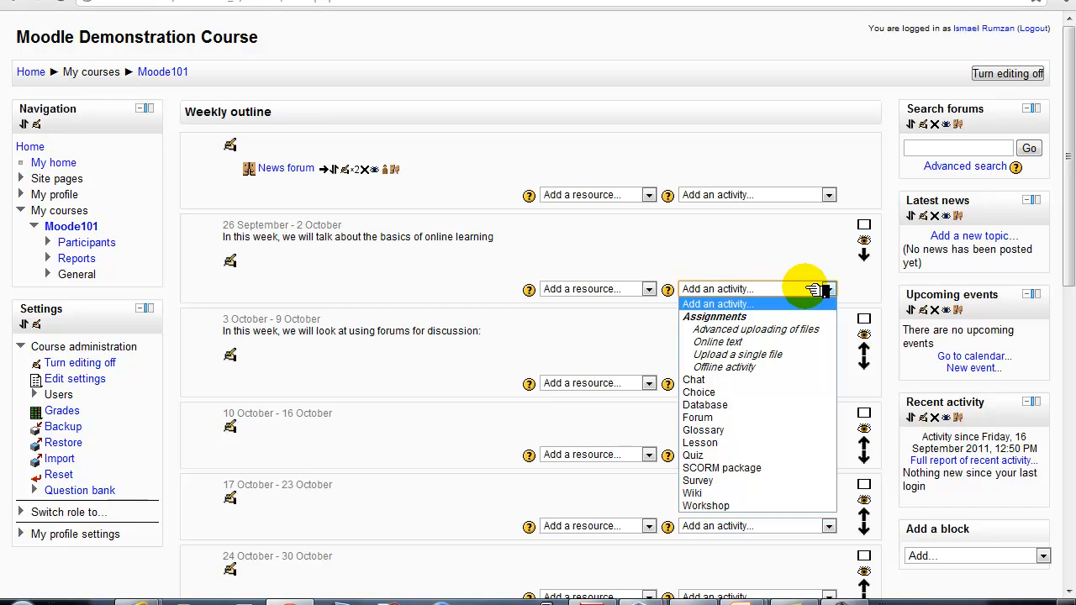
{"action": "left_click", "coordinate": [749, 416]}
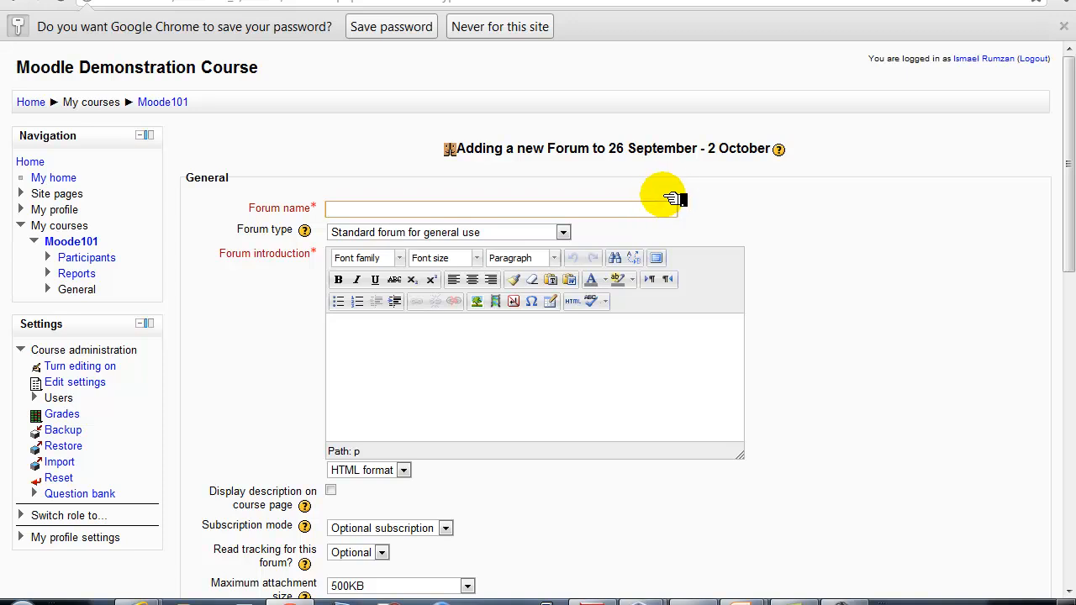
Name the forum 'Week 1 assignment: Comment on the article'
{"action": "left_click", "coordinate": [363, 210]}
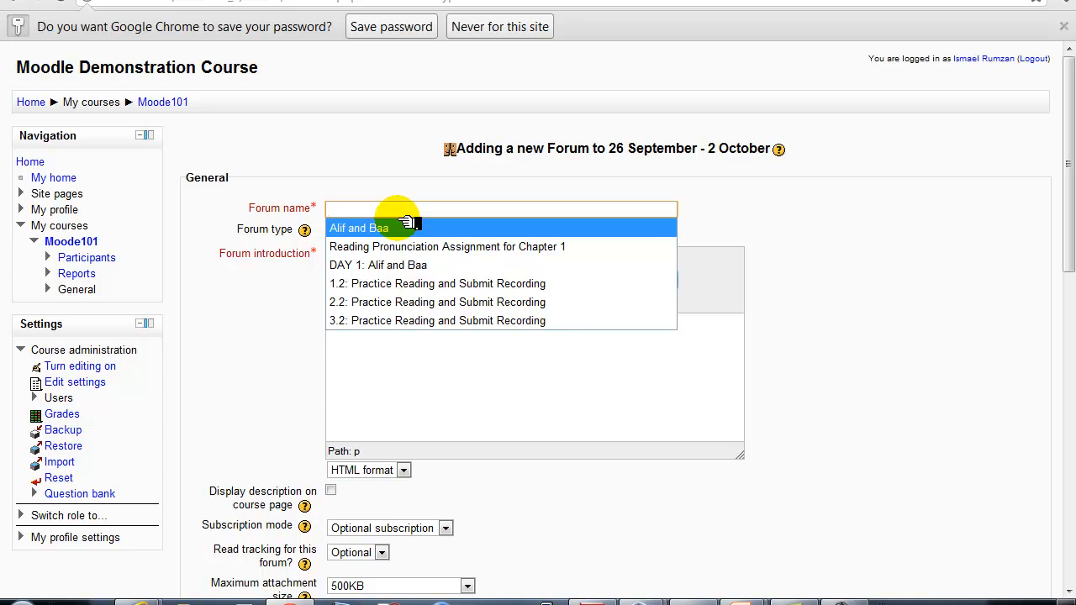
{"action": "type", "text": "Wee"}
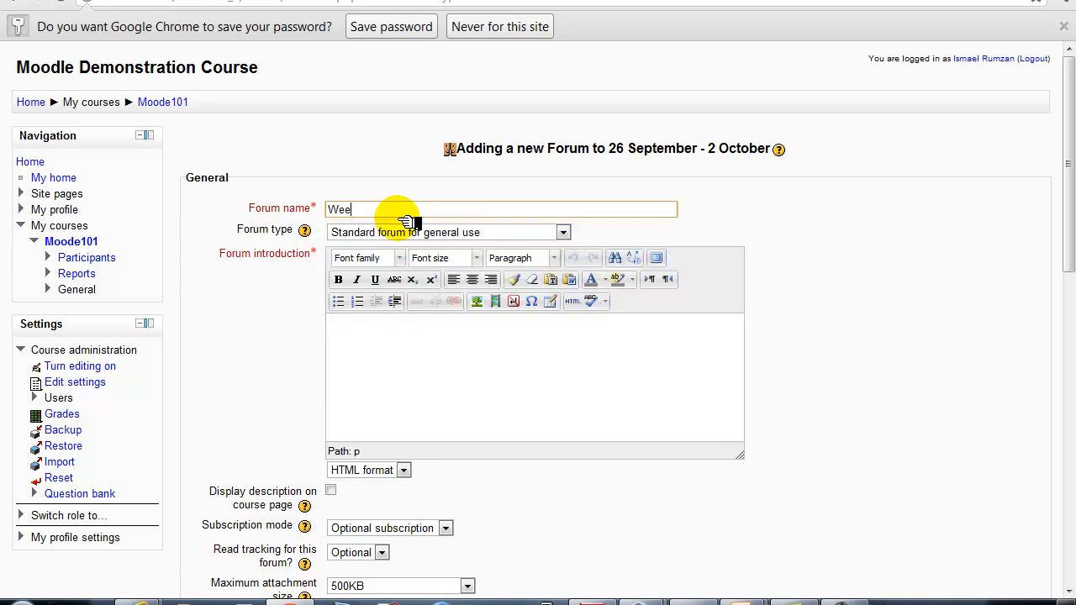
{"action": "type", "text": "k 1 assignment: Comment on"}
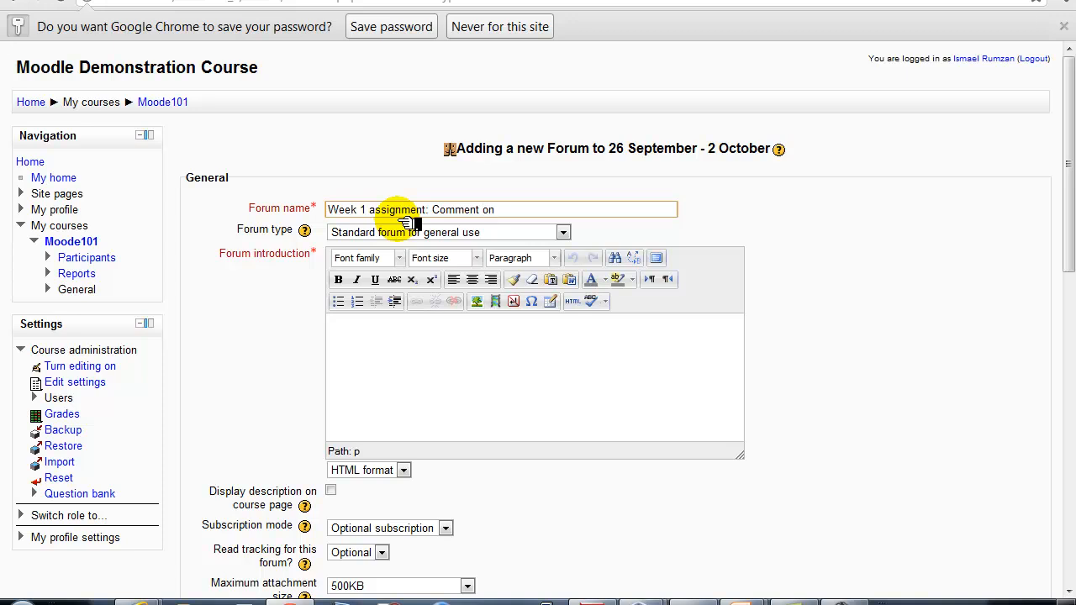
{"action": "type", "text": " a"}
{"action": "key", "text": "BackSpace"}
{"action": "type", "text": "the article"}
{"action": "left_click", "coordinate": [385, 343]}
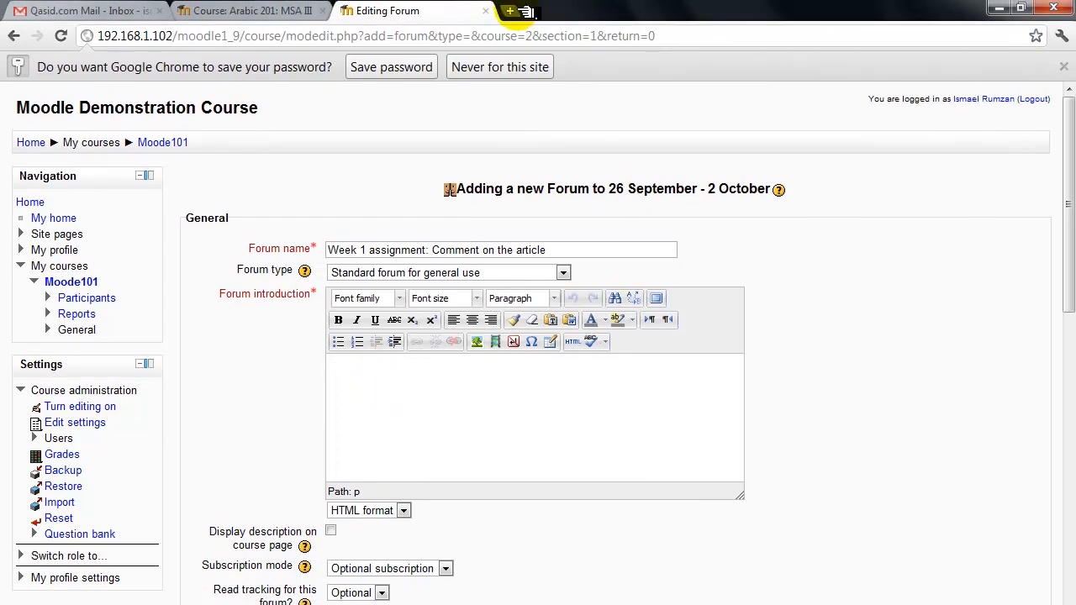
Search Google for 'what is online learning' in a new tab and open the Wikipedia E-learning article
{"action": "left_click", "coordinate": [513, 10]}
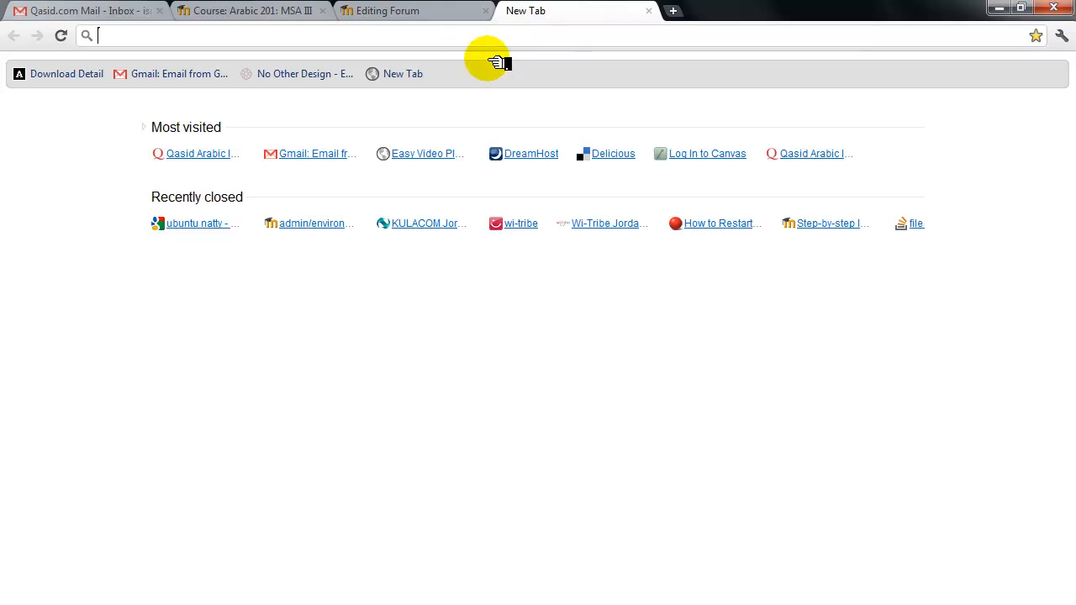
{"action": "type", "text": "what is online learning"}
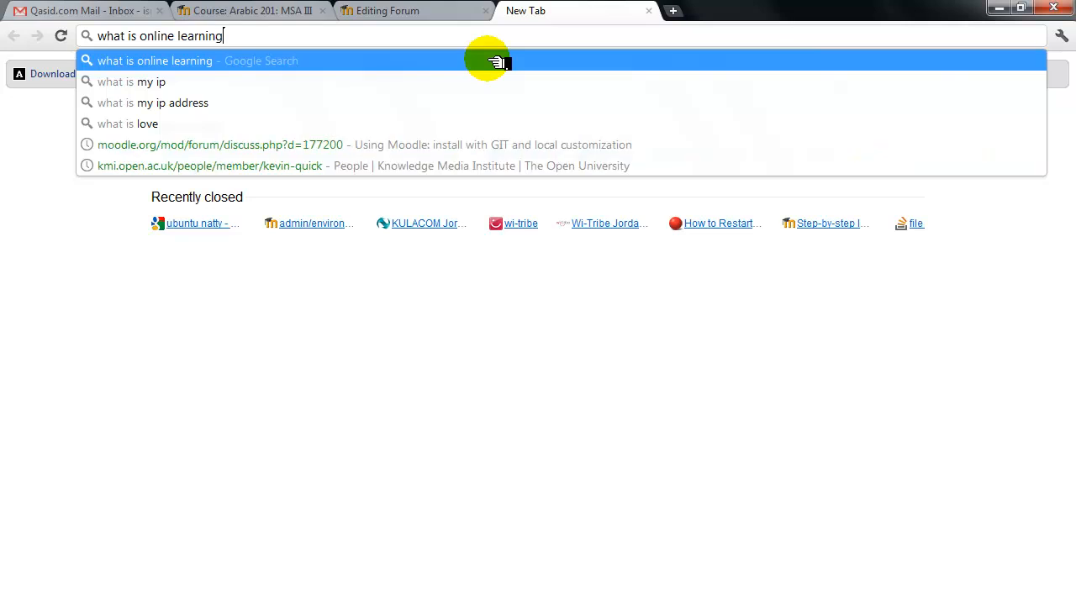
{"action": "key", "text": "Return"}
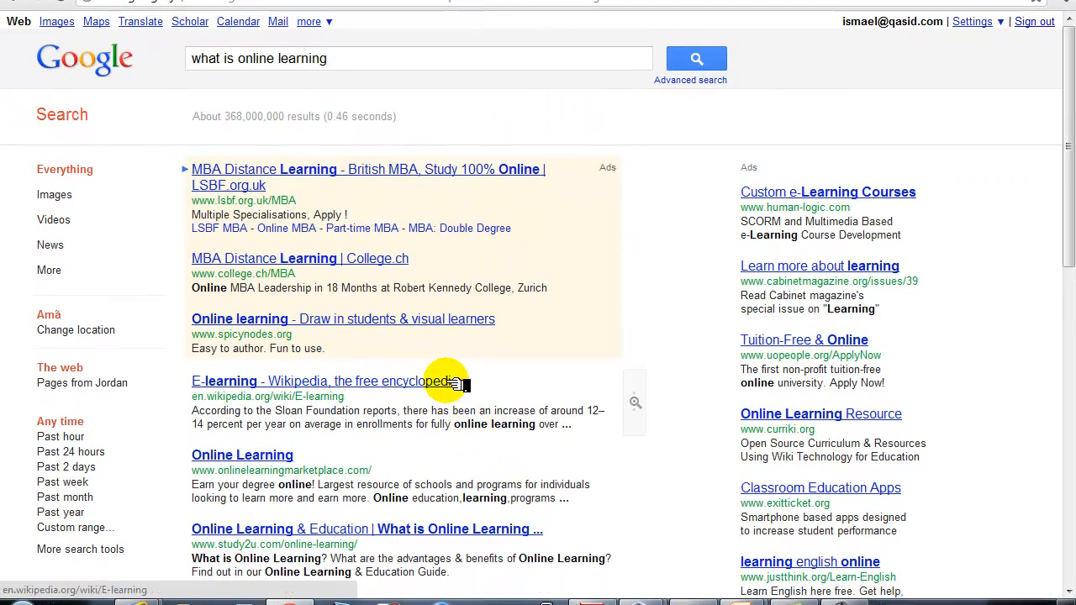
{"action": "left_click", "coordinate": [453, 382]}
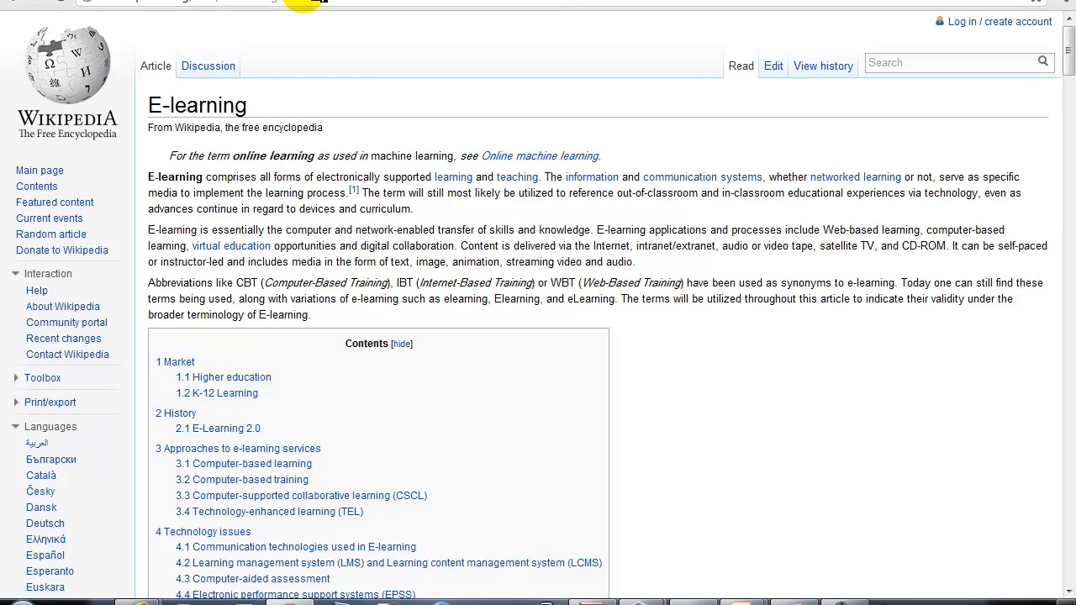
{"action": "left_click", "coordinate": [315, 0]}
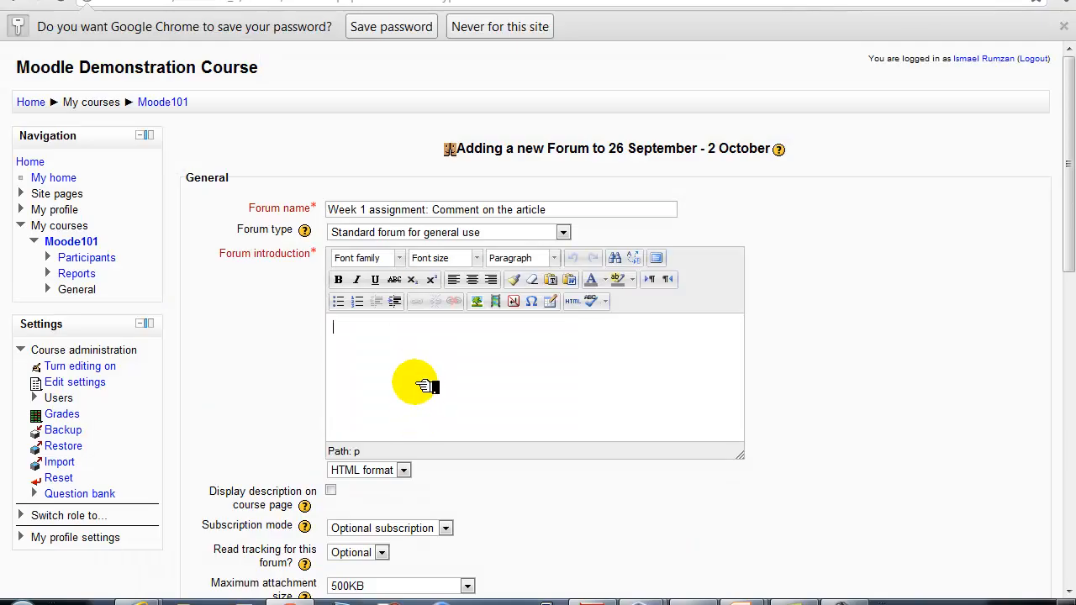
Write 'Read the following article about online learning:' and select the 'Link to the article' line
{"action": "type", "text": "Read the following article about online learning: "}
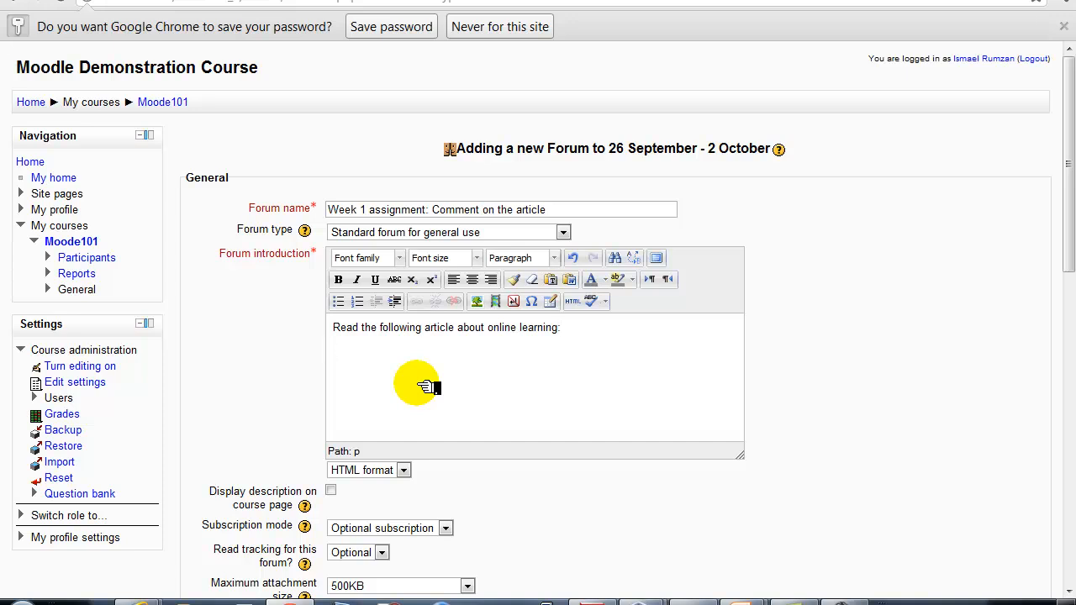
{"action": "type", "text": "Link to the article"}
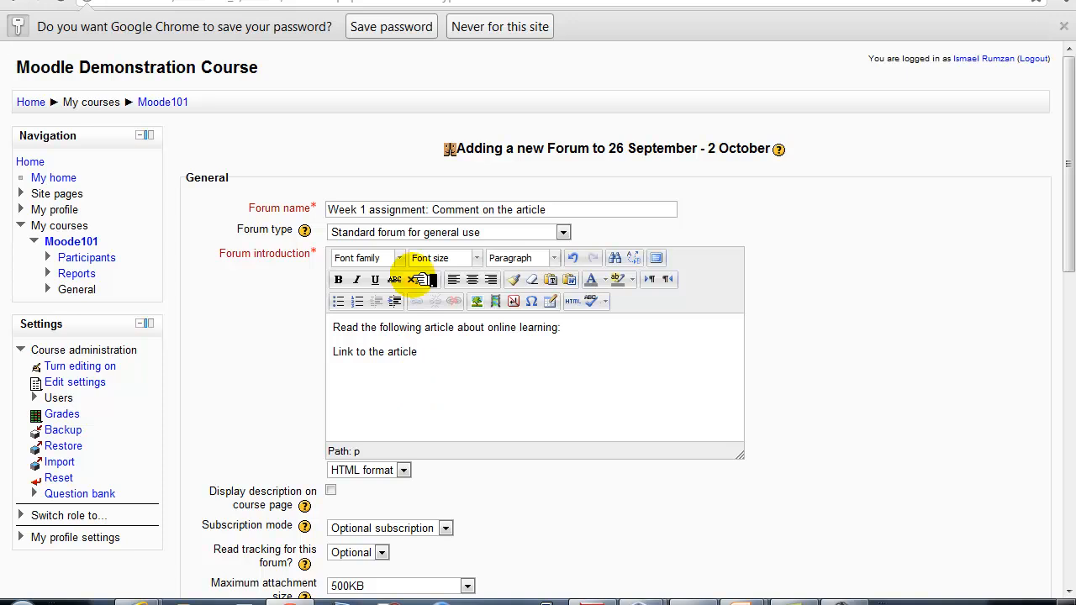
{"action": "left_click_drag", "start_coordinate": [425, 353], "coordinate": [324, 357]}
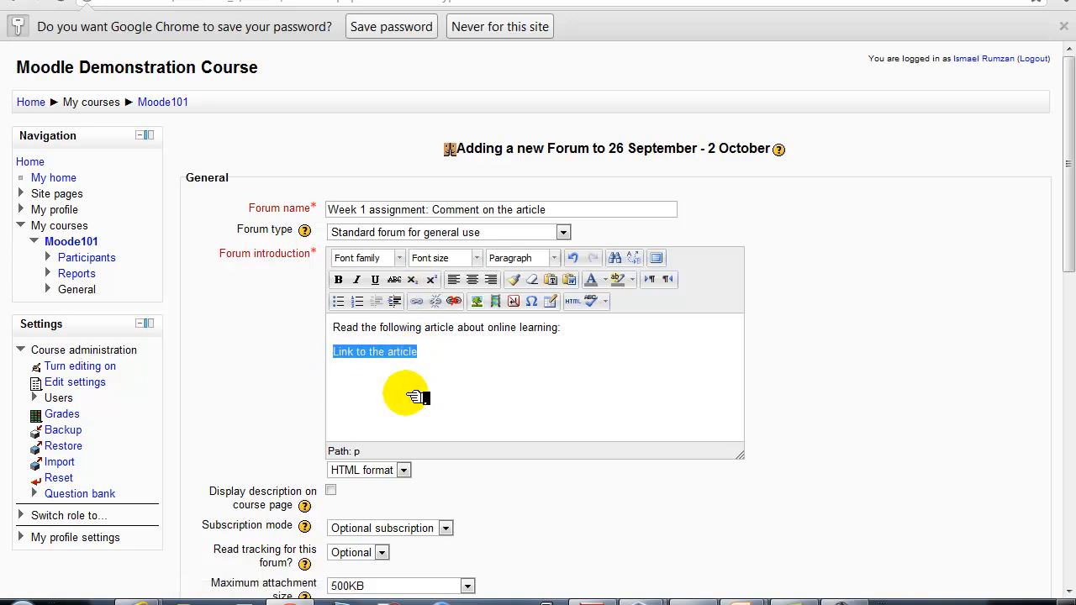
Link 'Link to the article' to the Wikipedia E-learning URL in a new window, titled 'Wikipeaia article - elearning'
{"action": "left_click", "coordinate": [430, 304]}
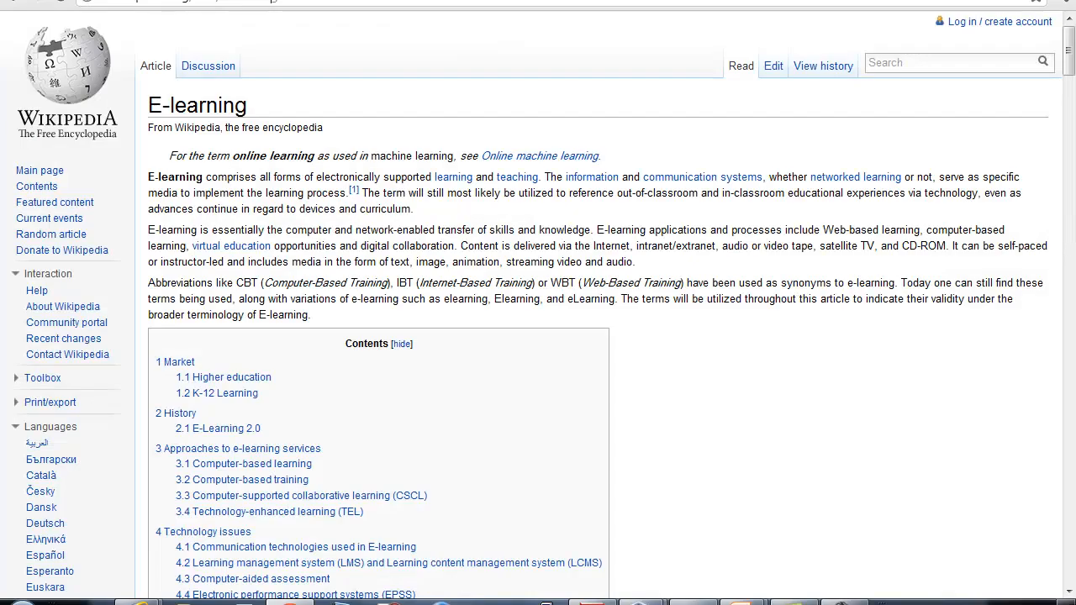
{"action": "left_click_drag", "start_coordinate": [316, 1], "coordinate": [11, 3]}
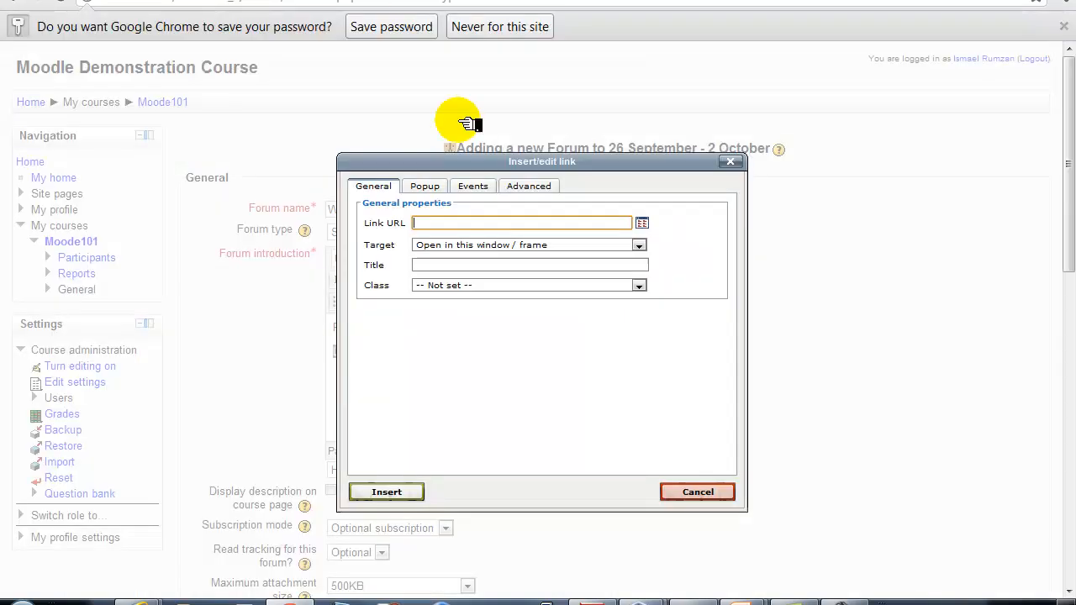
{"action": "type", "text": "http://en.wikipedia.org/wiki/E-learning"}
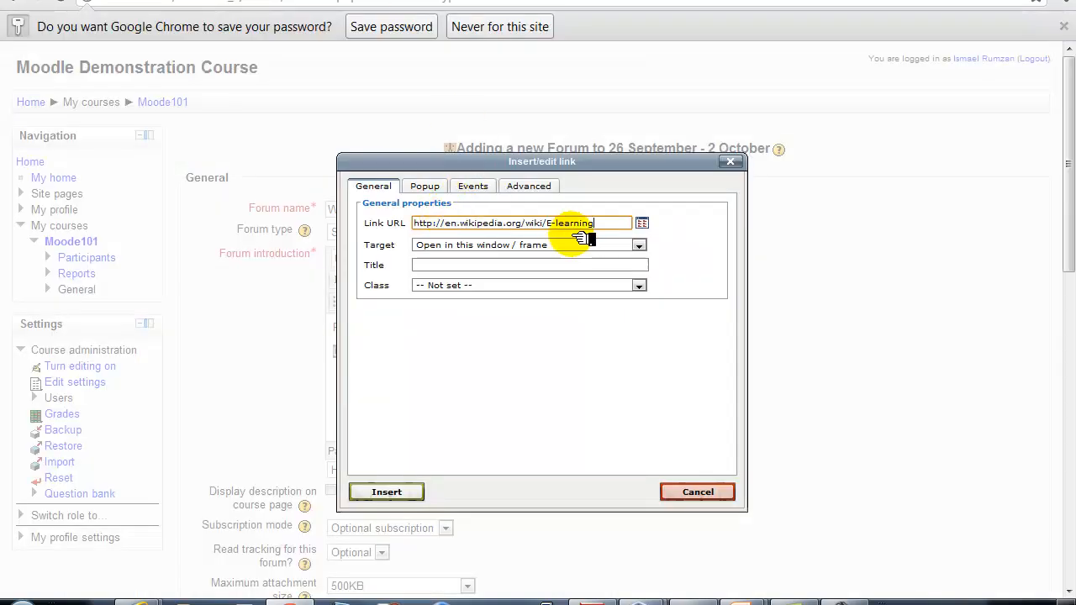
{"action": "left_click", "coordinate": [635, 244]}
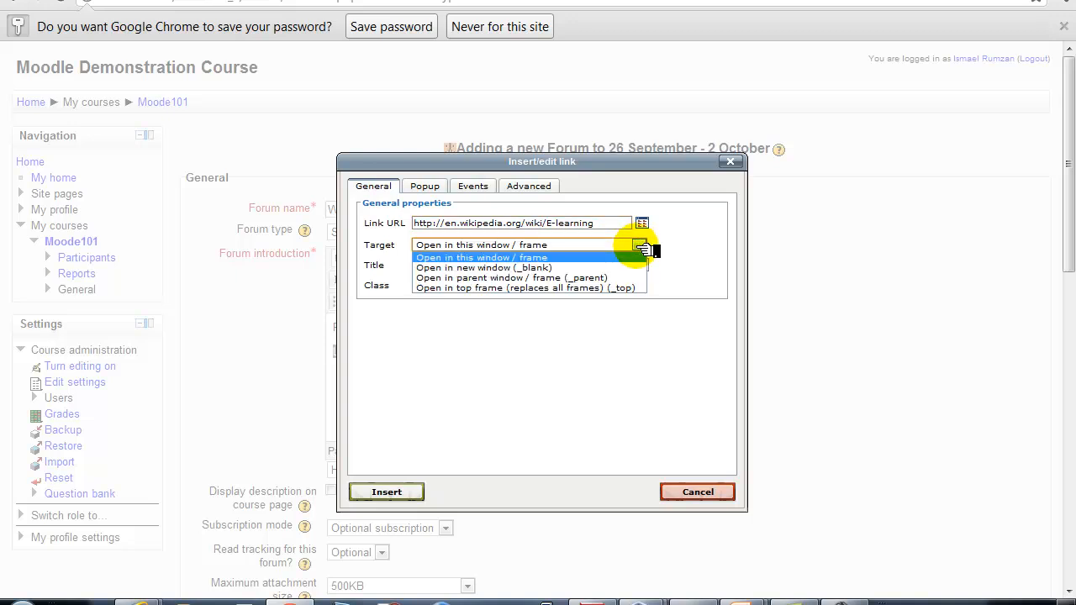
{"action": "left_click", "coordinate": [598, 268]}
{"action": "left_click", "coordinate": [542, 268]}
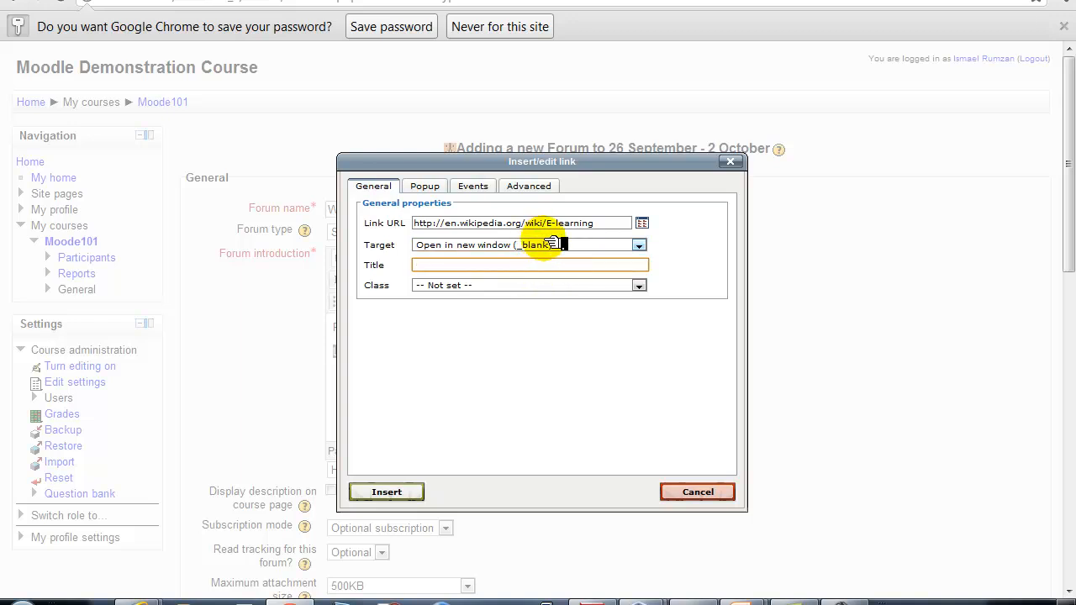
{"action": "type", "text": "Wik"}
{"action": "type", "text": "ipea"}
{"action": "type", "text": "ia article"}
{"action": "type", "text": " - elearning"}
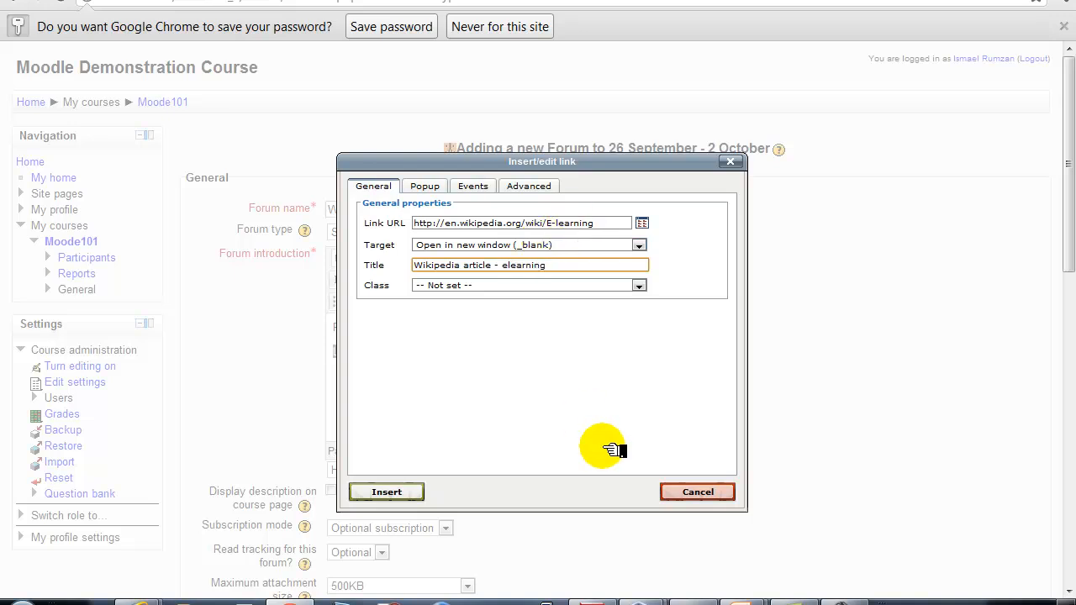
{"action": "left_click", "coordinate": [397, 494]}
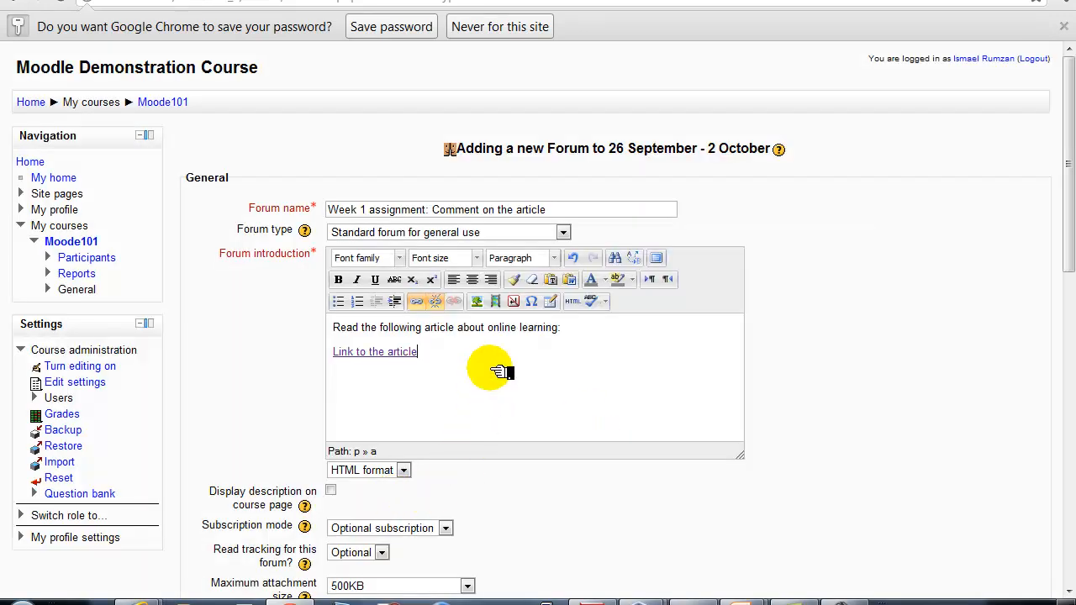
Add a new introduction line below the link reading 'Reply to the post by'
{"action": "key", "text": "Return"}
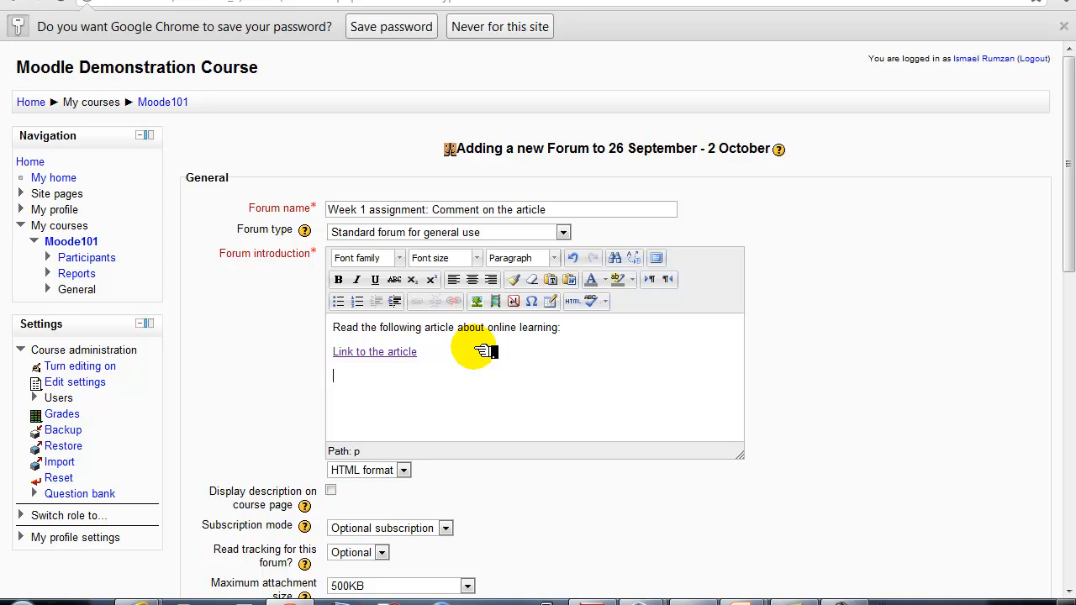
{"action": "type", "text": "ment"}
{"action": "key", "text": "BackSpace"}
{"action": "key", "text": "BackSpace"}
{"action": "key", "text": "BackSpace"}
{"action": "type", "text": "ment on"}
{"action": "key", "text": "BackSpace"}
{"action": "key", "text": "BackSpace"}
{"action": "key", "text": "BackSpace"}
{"action": "key", "text": "BackSpace"}
{"action": "key", "text": "BackSpace"}
{"action": "key", "text": "BackSpace"}
{"action": "key", "text": "BackSpace"}
{"action": "key", "text": "BackSpace"}
{"action": "key", "text": "BackSpace"}
{"action": "key", "text": "BackSpace"}
{"action": "type", "text": "Reply"}
{"action": "key", "text": "BackSpace"}
{"action": "type", "text": "y to the post by"}
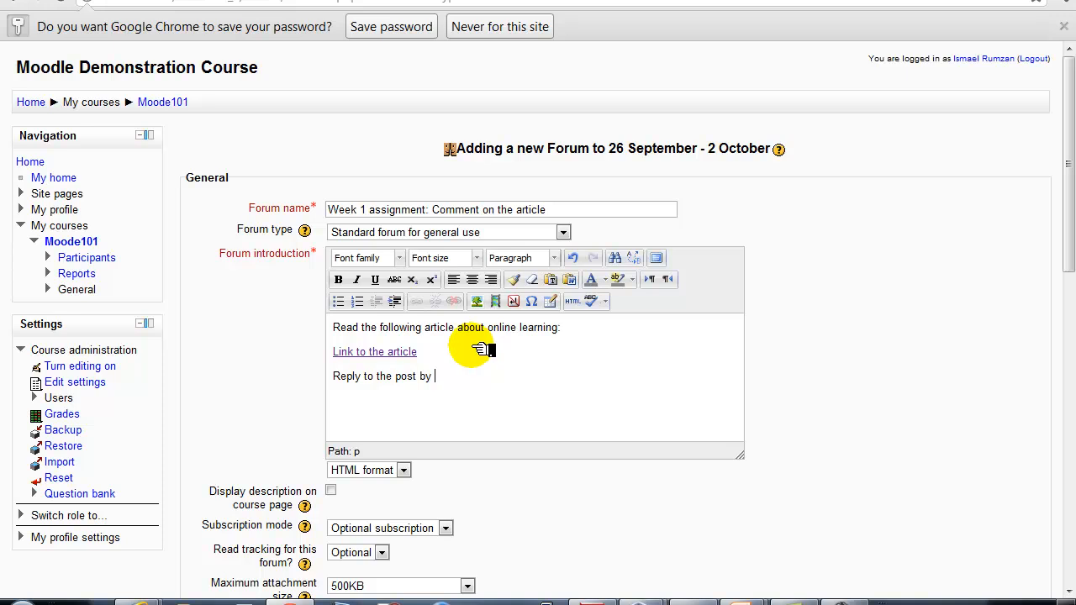
{"action": "left_click", "coordinate": [598, 1]}
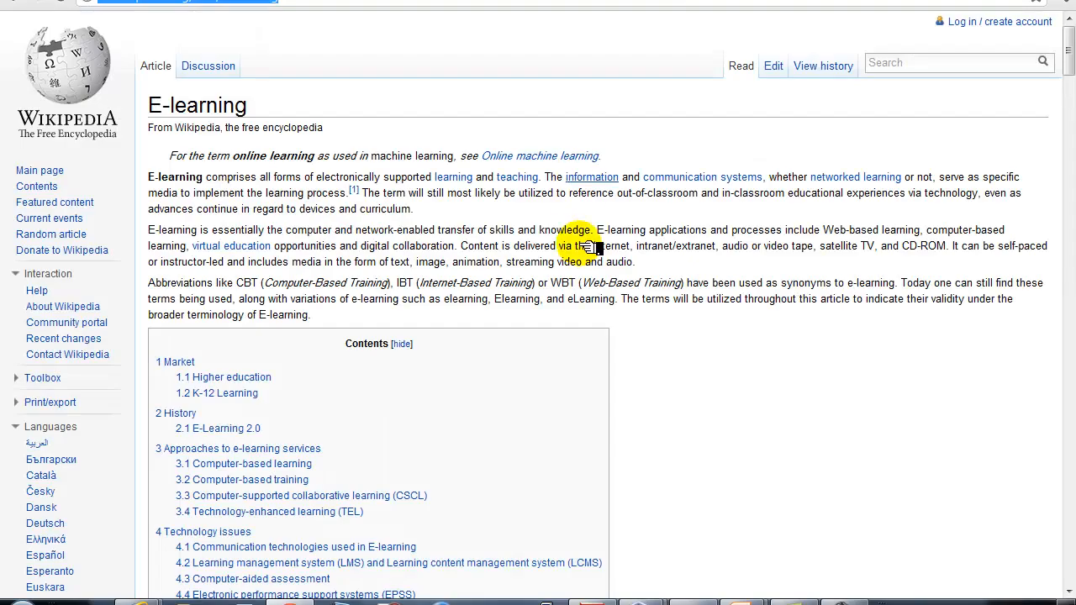
Scroll the Wikipedia E-learning article down to its E-Learning 2.0 section
{"action": "scroll", "coordinate": [587, 194], "scroll_direction": "down", "scroll_amount": 3}
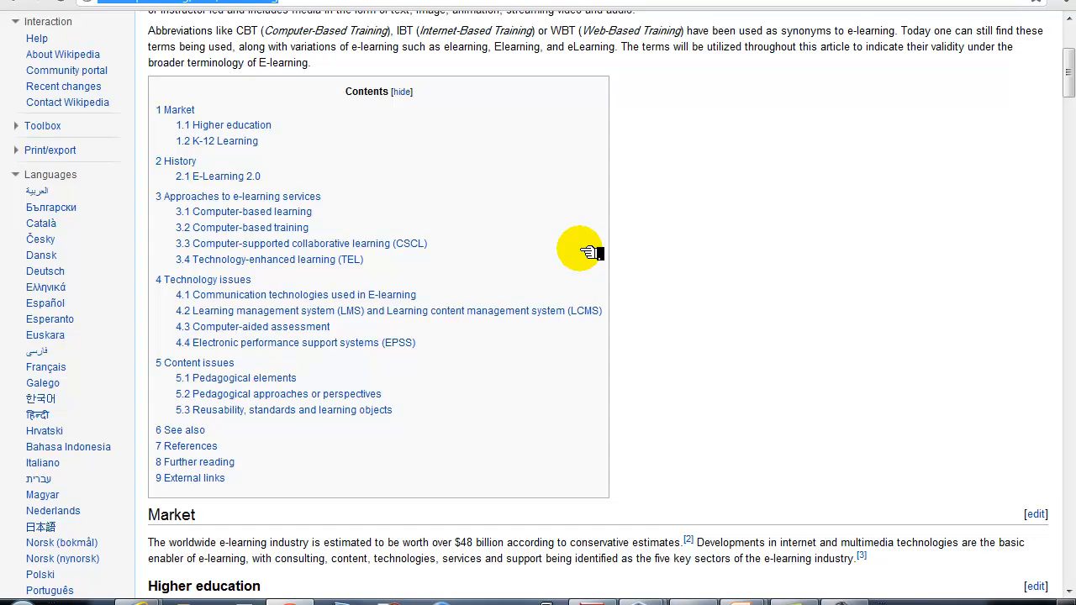
{"action": "scroll", "coordinate": [589, 252], "scroll_direction": "down", "scroll_amount": 6}
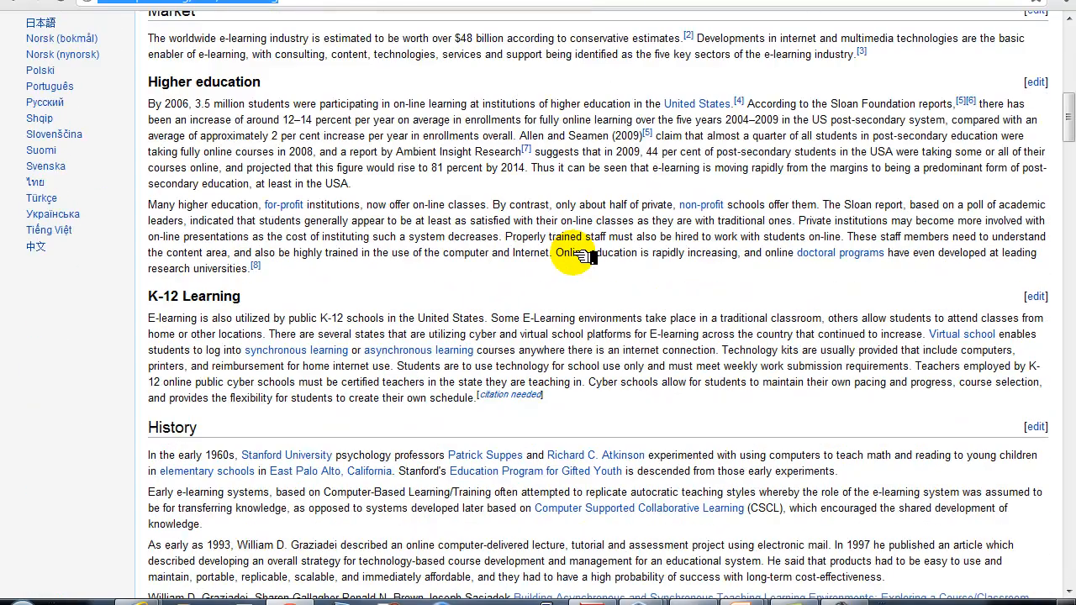
{"action": "scroll", "coordinate": [580, 257], "scroll_direction": "down", "scroll_amount": 2}
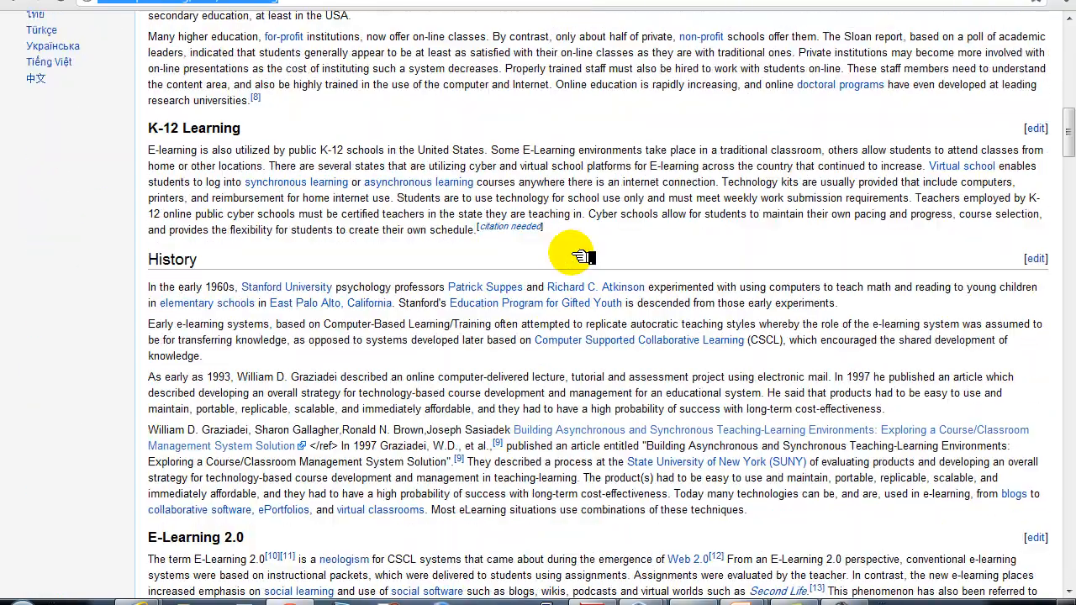
{"action": "scroll", "coordinate": [580, 257], "scroll_direction": "down", "scroll_amount": 3}
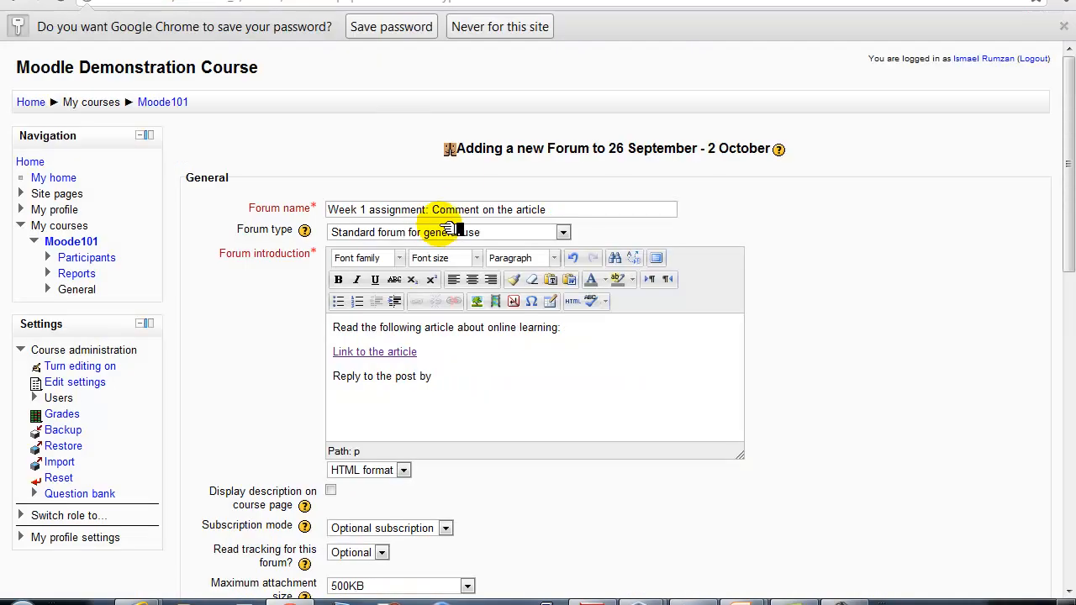
Continue the introduction asking students to summarise what they understand by 'Elearning 2.0'
{"action": "type", "text": "sum"}
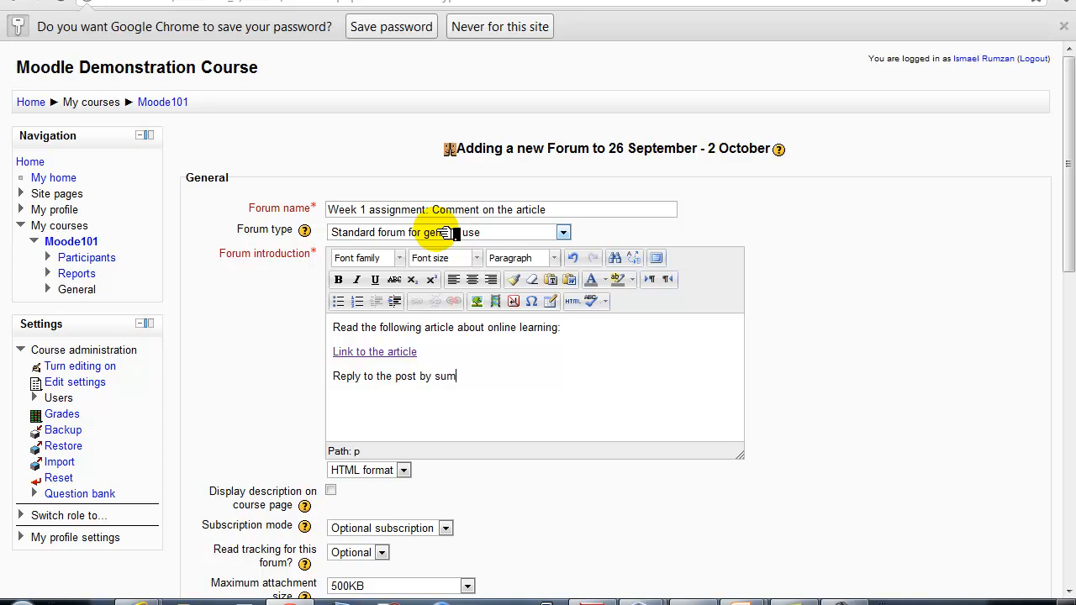
{"action": "type", "text": "marising what you unde"}
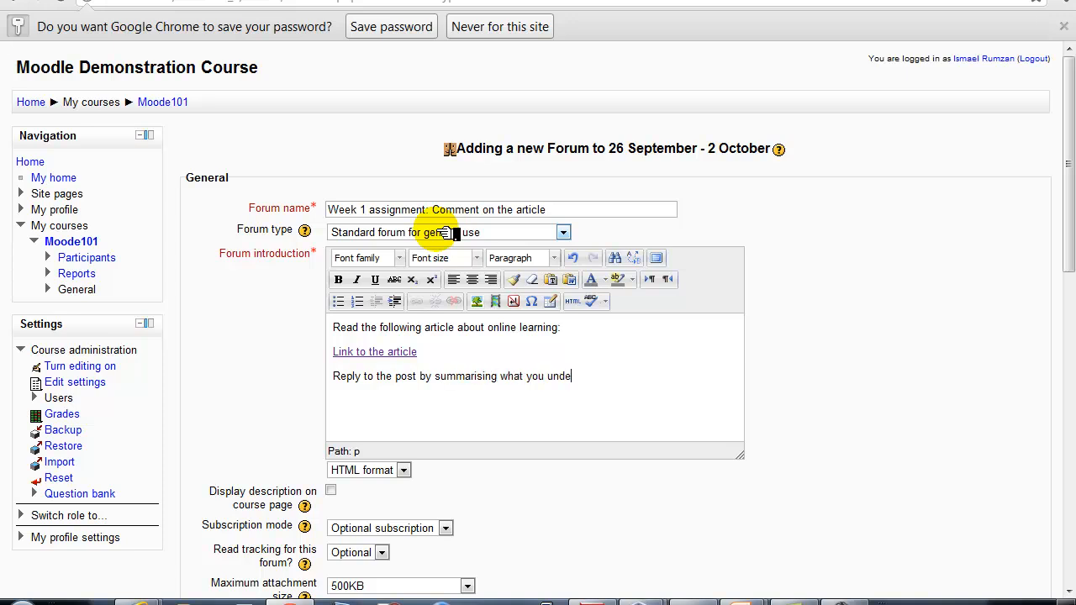
{"action": "type", "text": "rstand by the term Elearnin"}
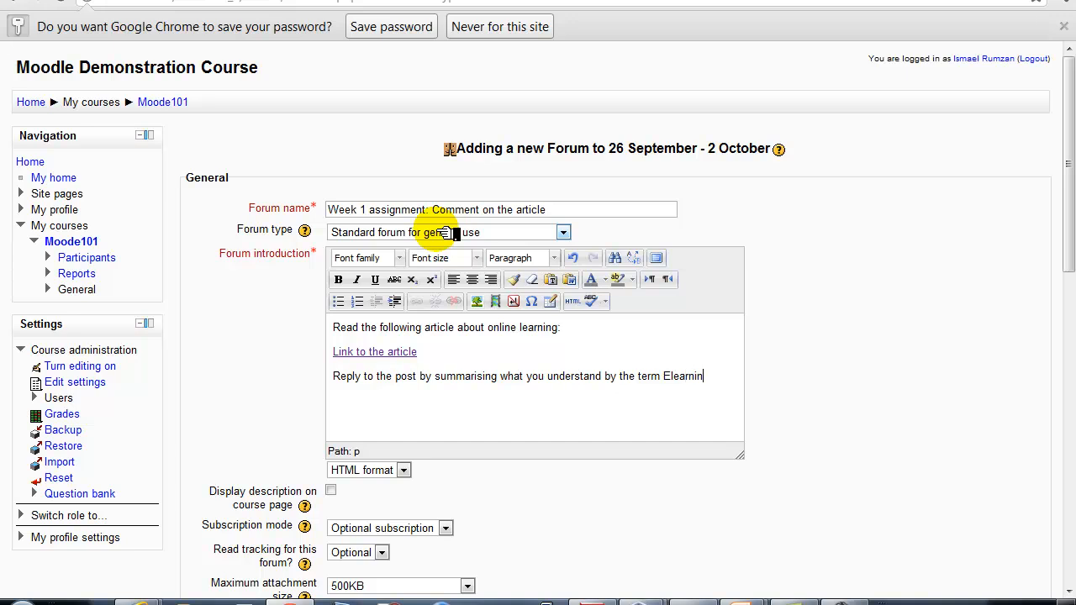
{"action": "type", "text": "g 2.0\"\"You are a"}
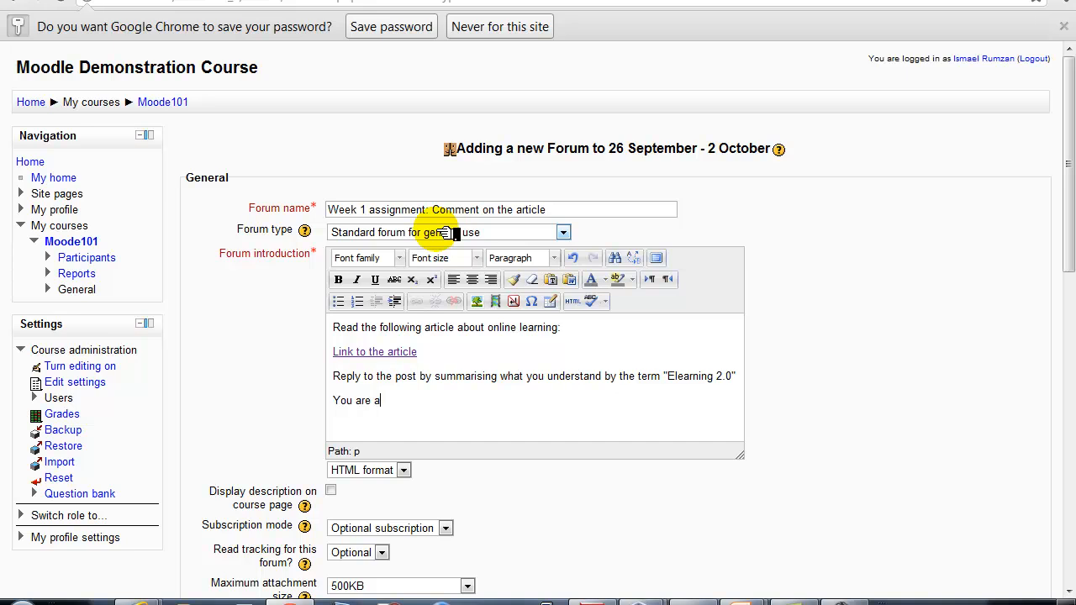
{"action": "type", "text": "lso required to post 2"}
{"action": "key", "text": "BackSpace"}
{"action": "type", "text": "at le"}
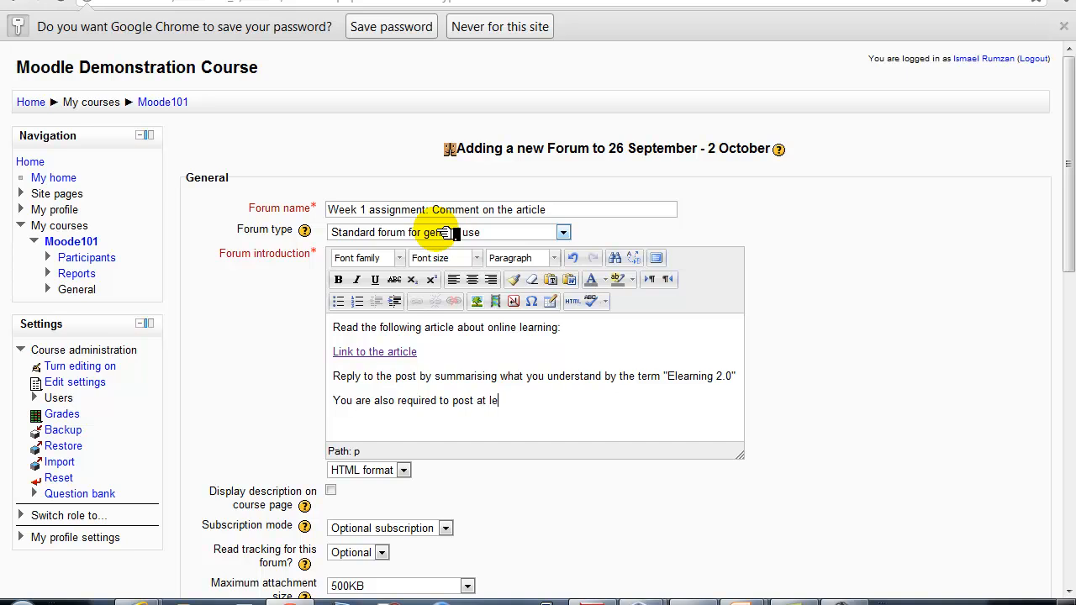
{"action": "type", "text": "ast 2 comments to the replyes"}
{"action": "key", "text": "BackSpace"}
{"action": "key", "text": "BackSpace"}
{"action": "key", "text": "BackSpace"}
{"action": "type", "text": "ies"}
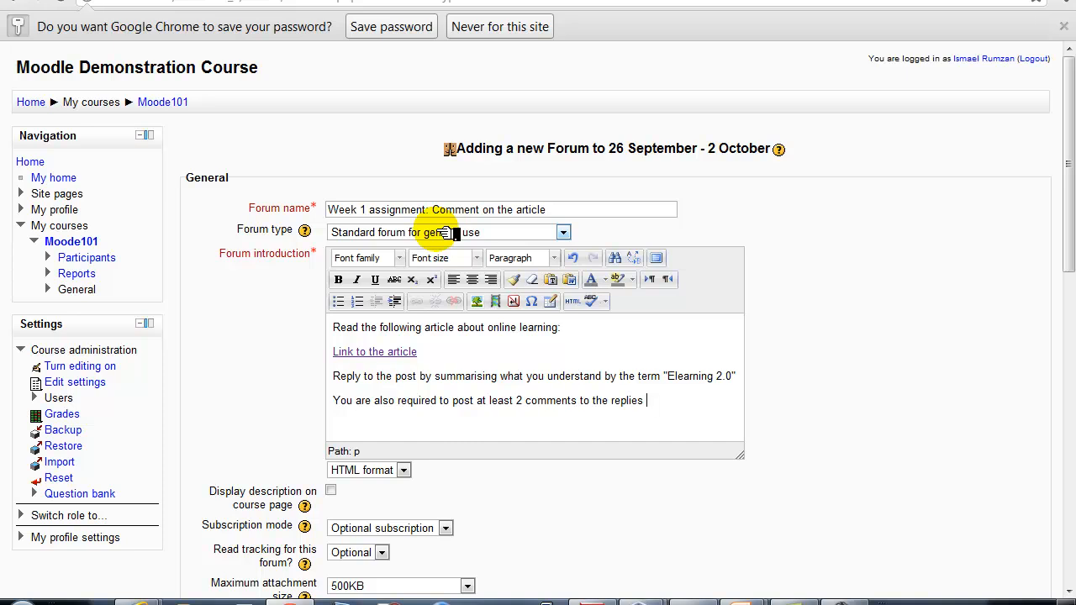
{"action": "left_click_drag", "start_coordinate": [661, 407], "coordinate": [509, 404]}
{"action": "key", "text": "BackSpace"}
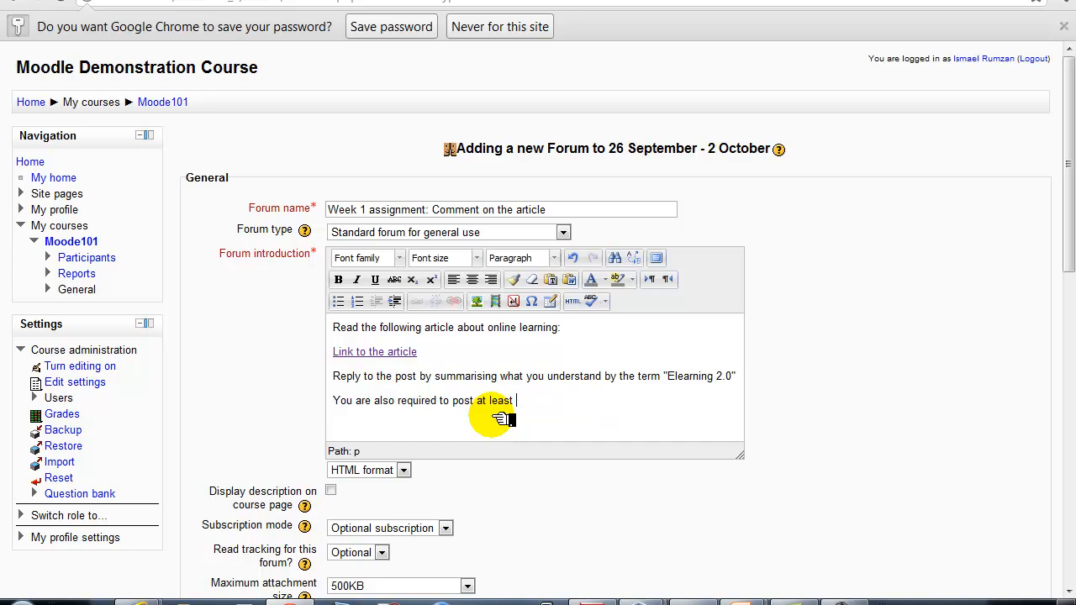
{"action": "type", "text": "2 replie"}
{"action": "type", "text": "s "}
{"action": "type", "text": "to"}
End it with the requirement of a reply to the post of at least 2 students
{"action": "key", "text": "BackSpace"}
{"action": "key", "text": "BackSpace"}
{"action": "key", "text": "BackSpace"}
{"action": "key", "text": "BackSpace"}
{"action": "key", "text": "BackSpace"}
{"action": "key", "text": "BackSpace"}
{"action": "key", "text": "BackSpace"}
{"action": "key", "text": "BackSpace"}
{"action": "key", "text": "BackSpace"}
{"action": "key", "text": "BackSpace"}
{"action": "key", "text": "BackSpace"}
{"action": "key", "text": "BackSpace"}
{"action": "type", "text": "2"}
{"action": "key", "text": "BackSpace"}
{"action": "key", "text": "BackSpace"}
{"action": "key", "text": "BackSpace"}
{"action": "key", "text": "BackSpace"}
{"action": "key", "text": "BackSpace"}
{"action": "key", "text": "BackSpace"}
{"action": "key", "text": "BackSpace"}
{"action": "key", "text": "BackSpace"}
{"action": "key", "text": "BackSpace"}
{"action": "key", "text": "BackSpace"}
{"action": "type", "text": "a reply to the post of"}
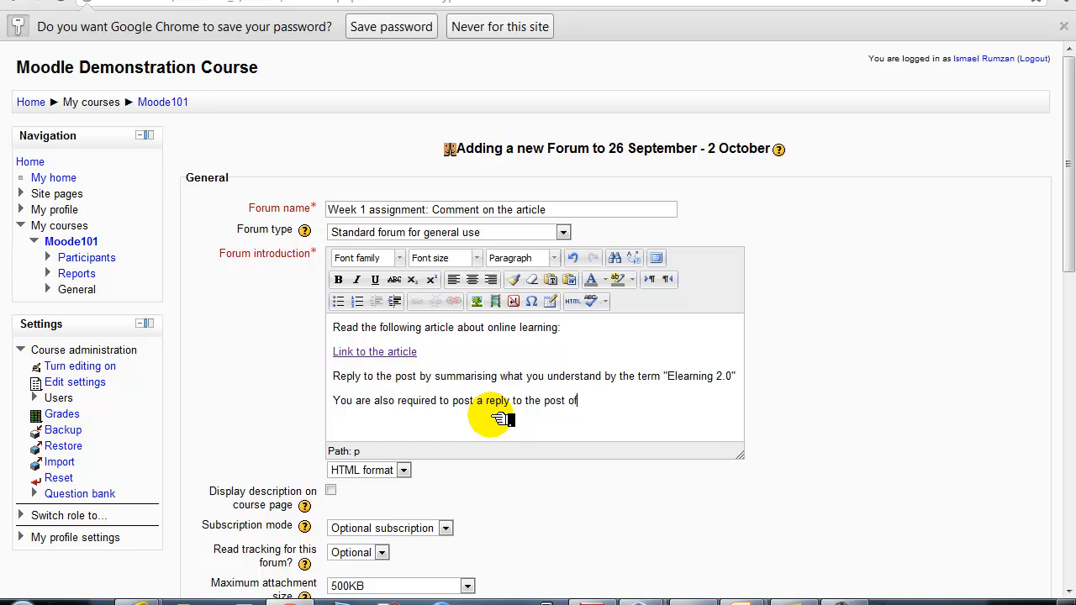
{"action": "type", "text": " at least 2 students."}
{"action": "key", "text": "Return"}
{"action": "key", "text": "Return"}
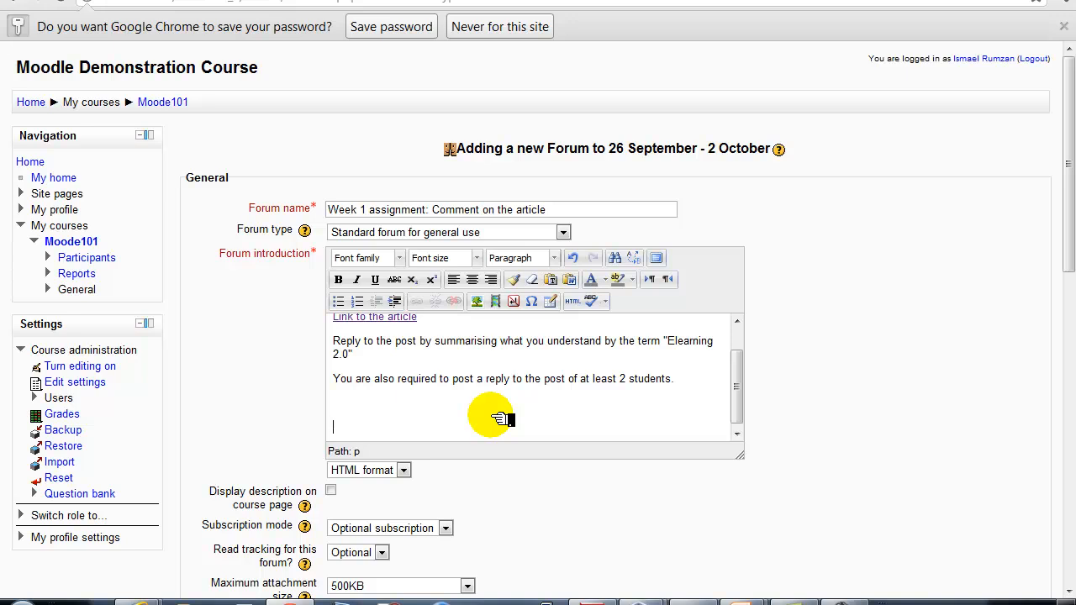
{"action": "key", "text": "BackSpace"}
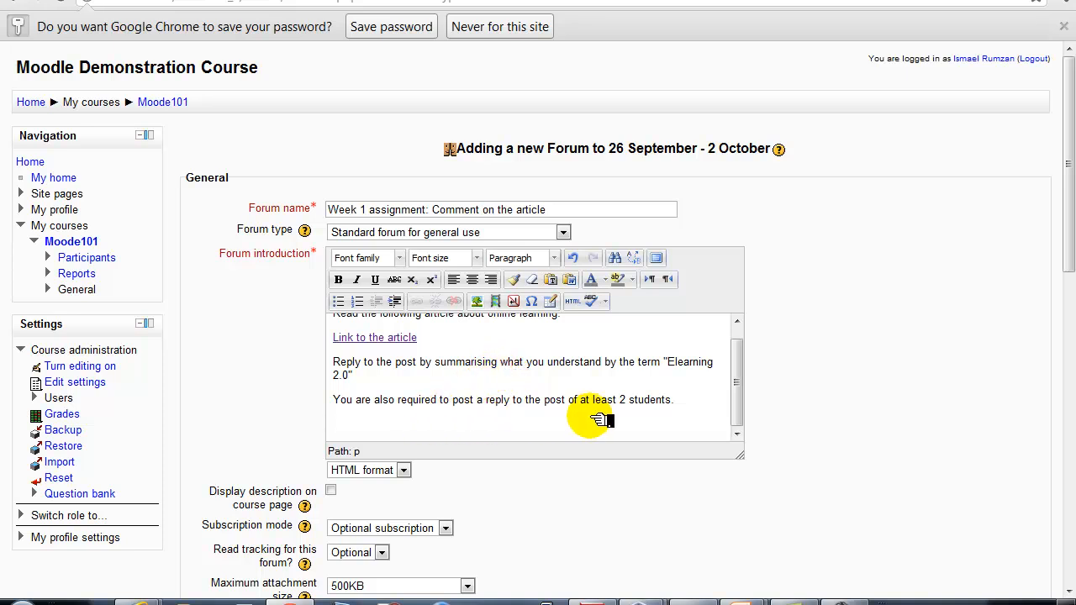
Change the Forum type to 'A single simple discussion'
{"action": "scroll", "coordinate": [786, 385], "scroll_direction": "down", "scroll_amount": 2}
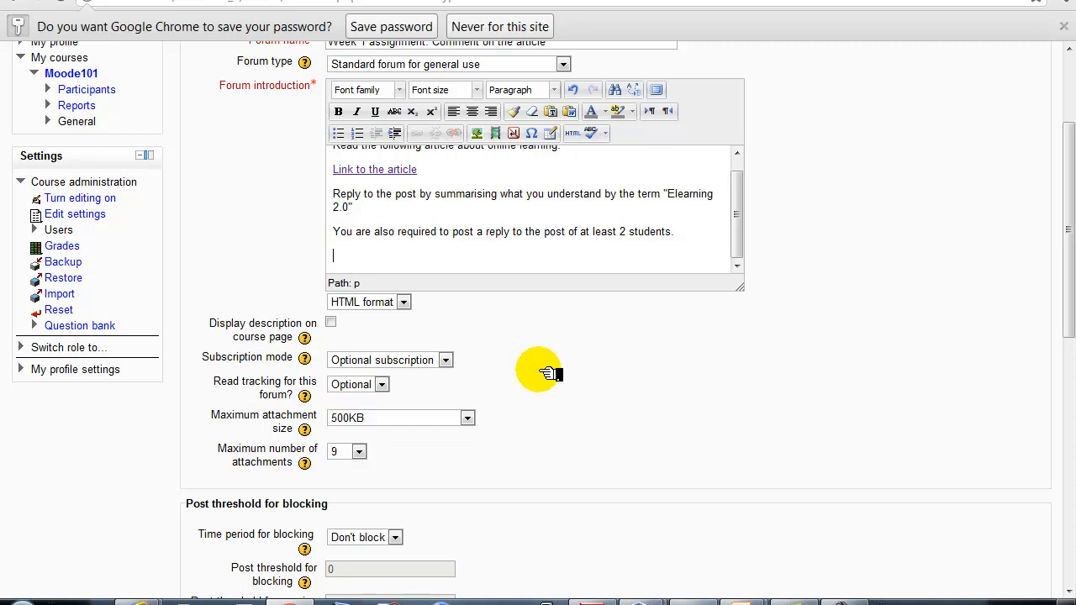
{"action": "scroll", "coordinate": [501, 361], "scroll_direction": "up", "scroll_amount": 2}
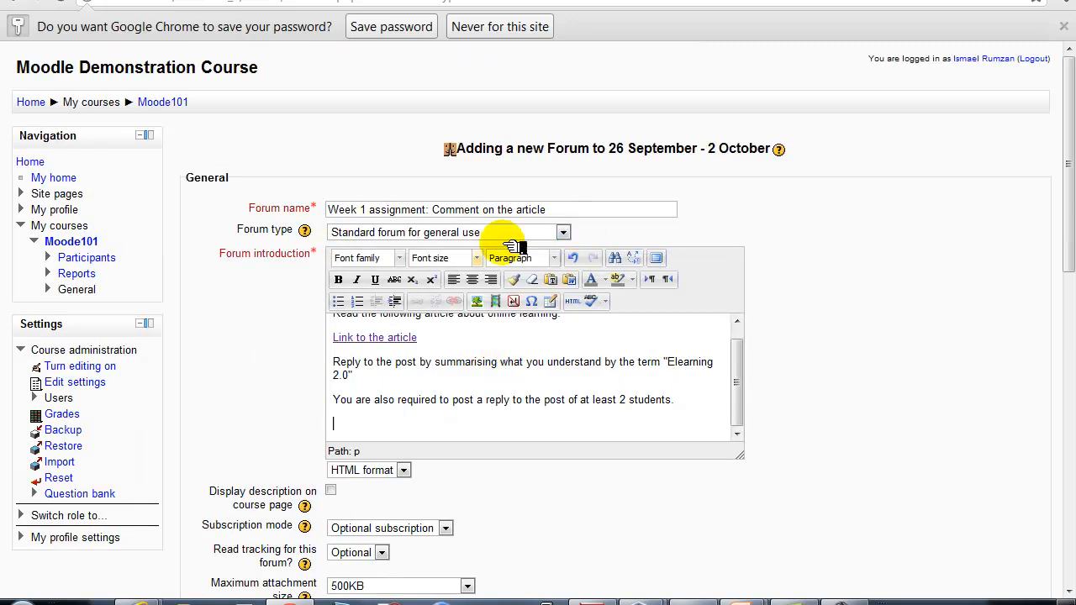
{"action": "left_click", "coordinate": [556, 234]}
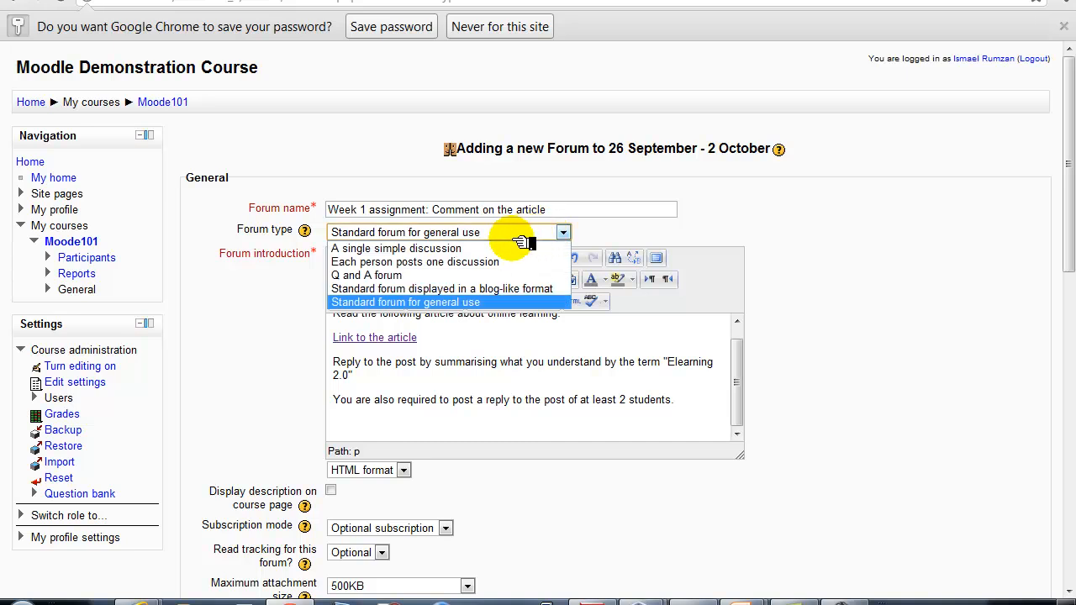
{"action": "left_click", "coordinate": [460, 252]}
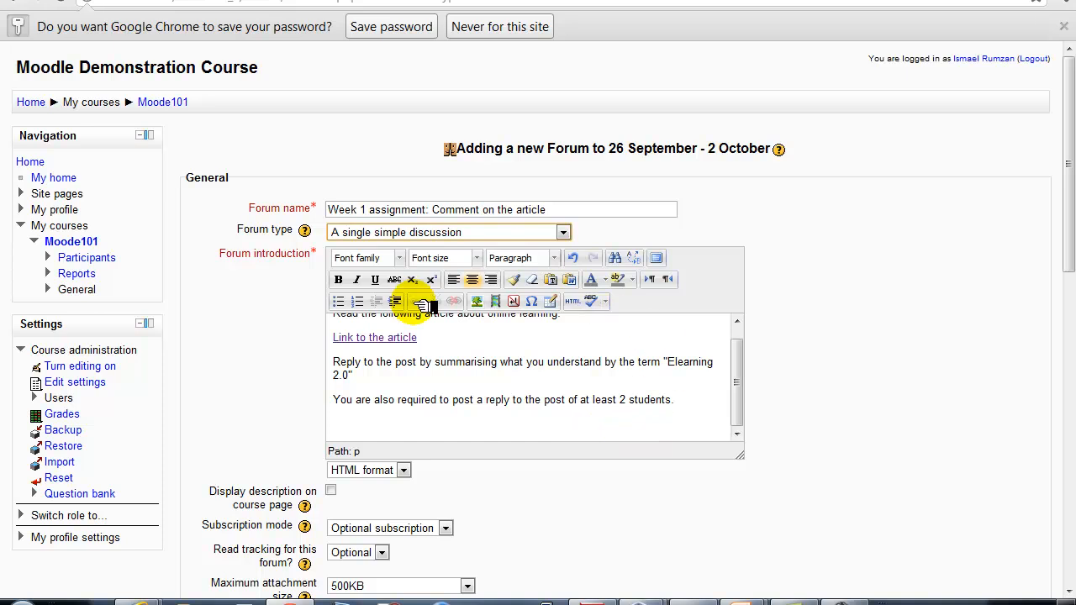
{"action": "scroll", "coordinate": [764, 336], "scroll_direction": "down", "scroll_amount": 2}
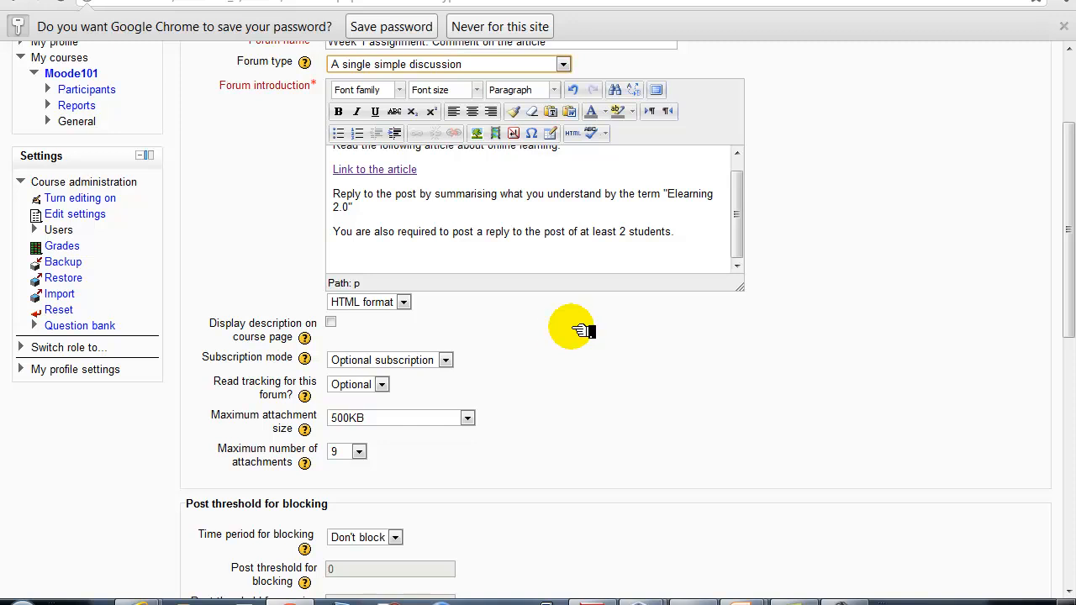
Set the Subscription mode to Forced subscription
{"action": "scroll", "coordinate": [565, 336], "scroll_direction": "down", "scroll_amount": 1}
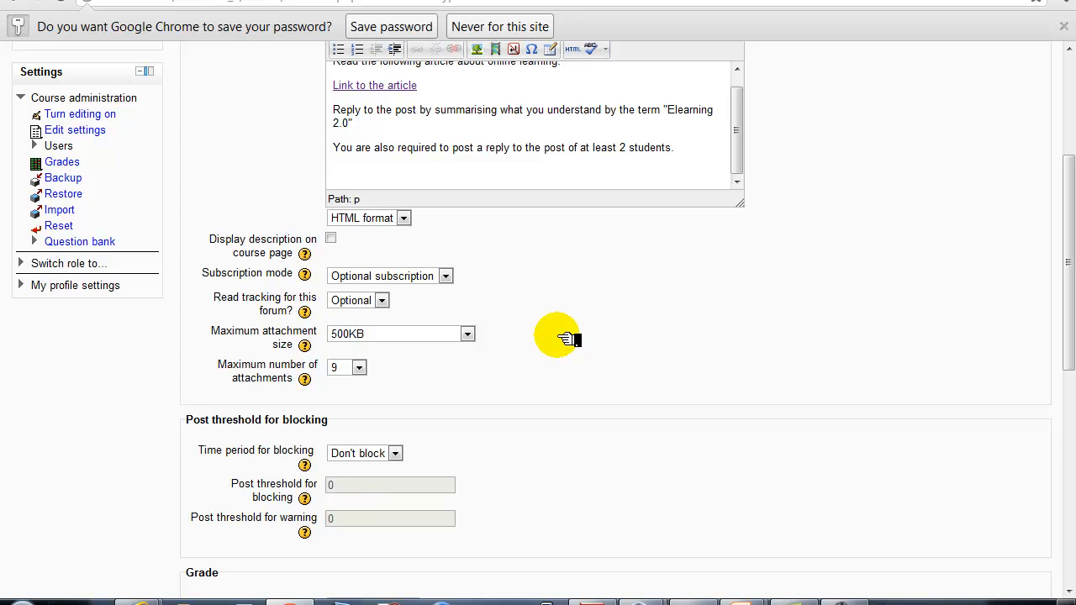
{"action": "scroll", "coordinate": [565, 338], "scroll_direction": "down", "scroll_amount": 2}
{"action": "scroll", "coordinate": [565, 338], "scroll_direction": "up", "scroll_amount": 2}
{"action": "left_click", "coordinate": [445, 277]}
{"action": "left_click", "coordinate": [438, 306]}
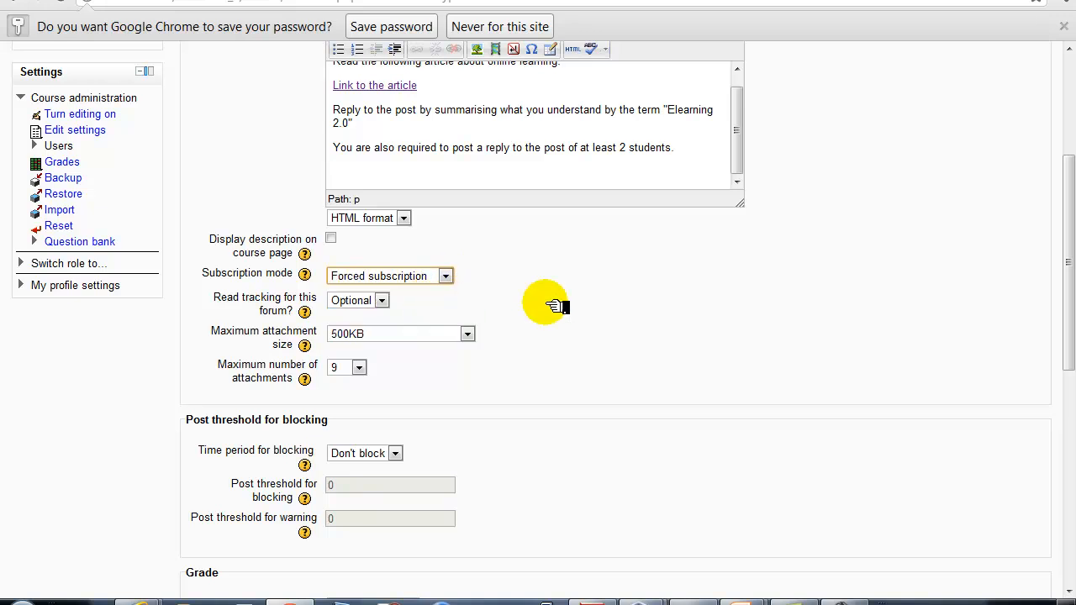
Set the Maximum attachment size to 2MB
{"action": "scroll", "coordinate": [560, 302], "scroll_direction": "down", "scroll_amount": 1}
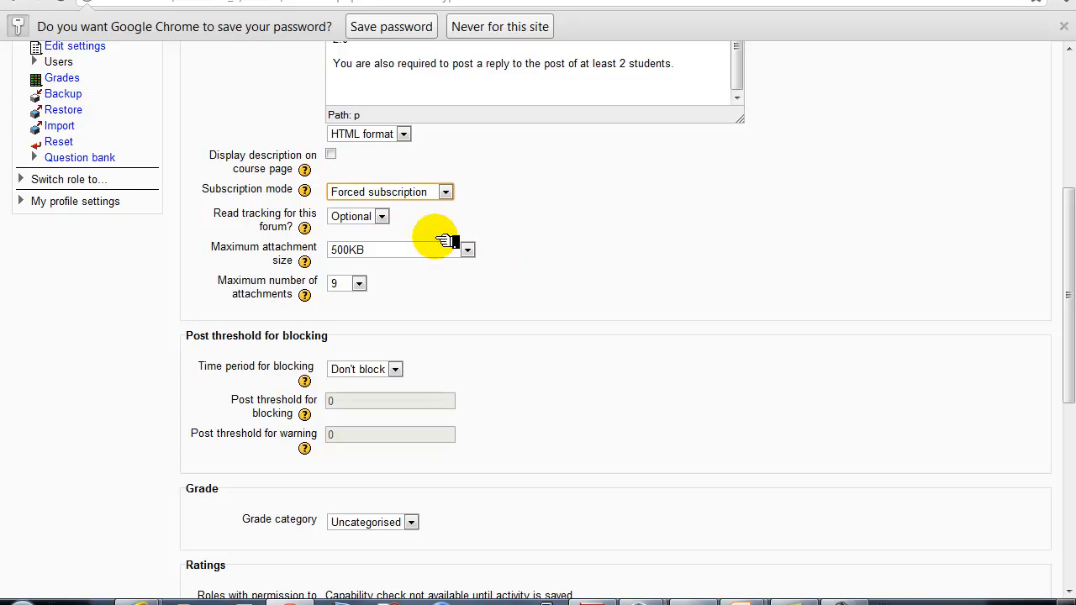
{"action": "left_click", "coordinate": [403, 249]}
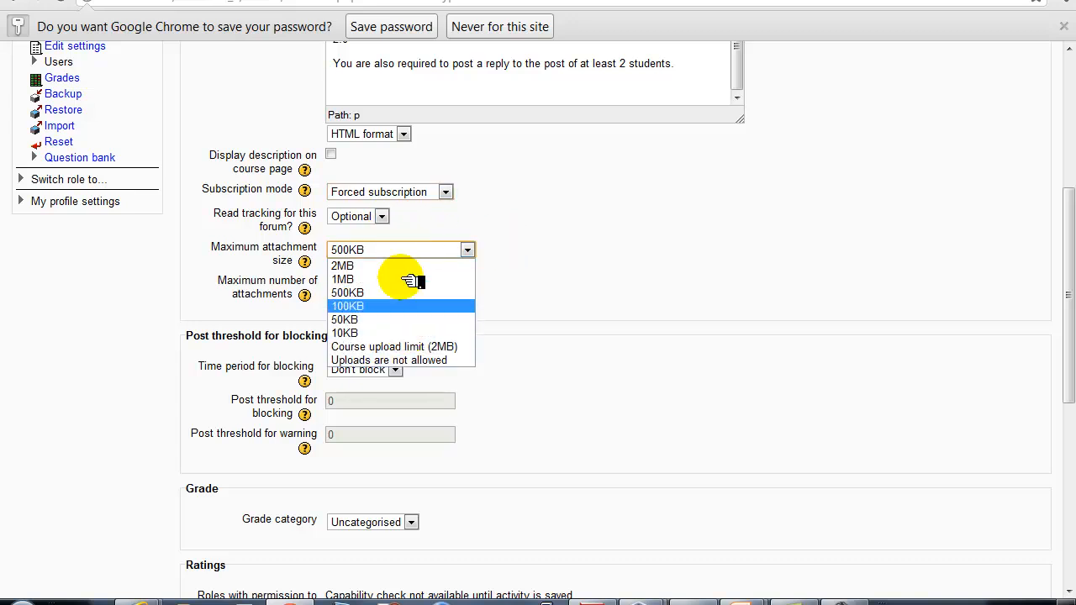
{"action": "left_click", "coordinate": [410, 266]}
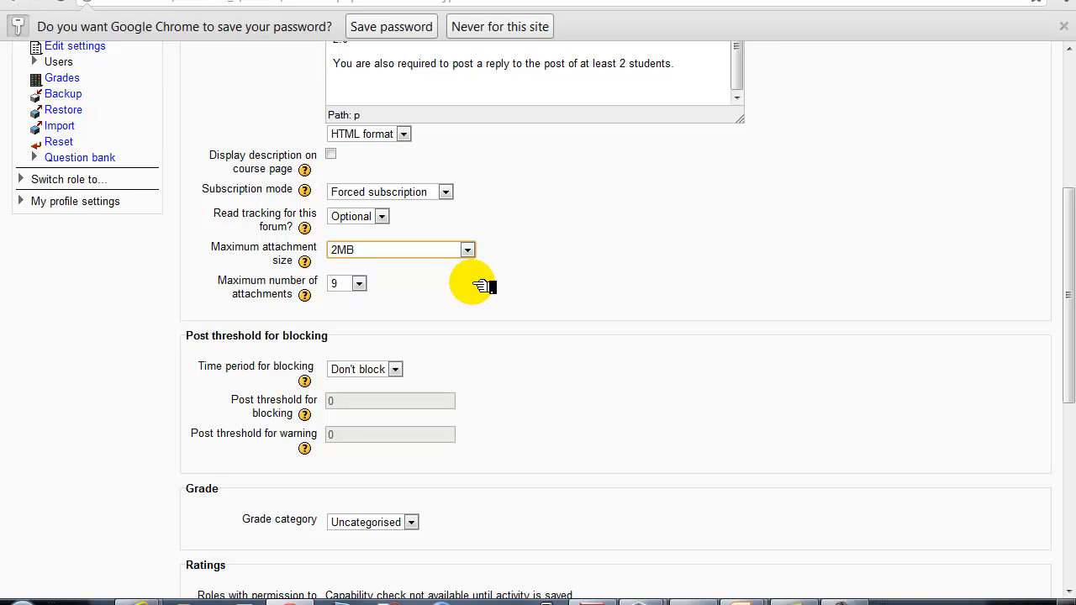
{"action": "scroll", "coordinate": [622, 277], "scroll_direction": "down", "scroll_amount": 1}
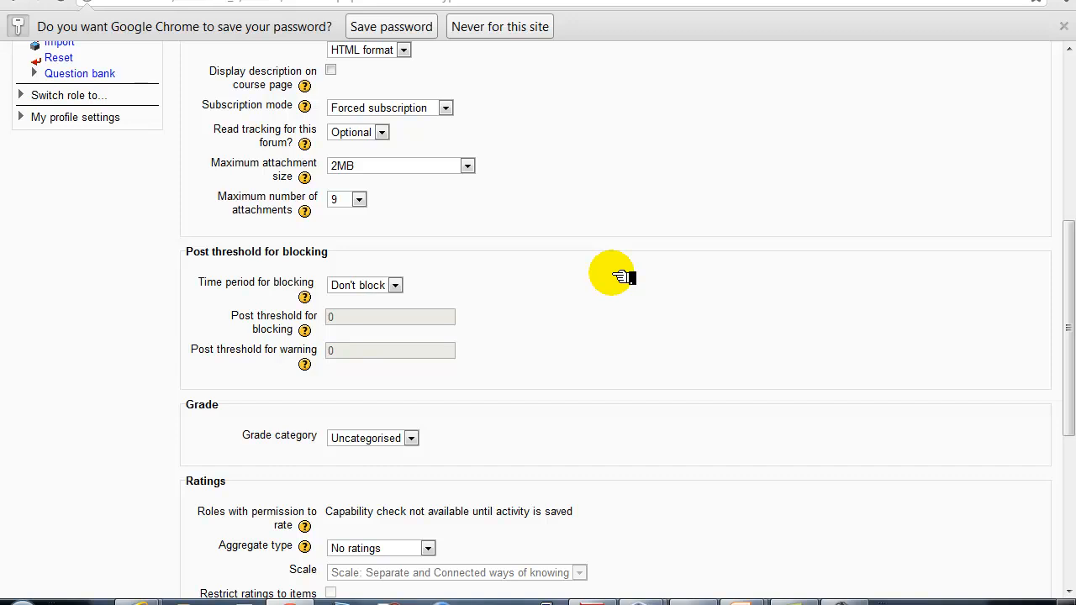
{"action": "scroll", "coordinate": [622, 278], "scroll_direction": "down", "scroll_amount": 1}
{"action": "scroll", "coordinate": [622, 276], "scroll_direction": "down", "scroll_amount": 3}
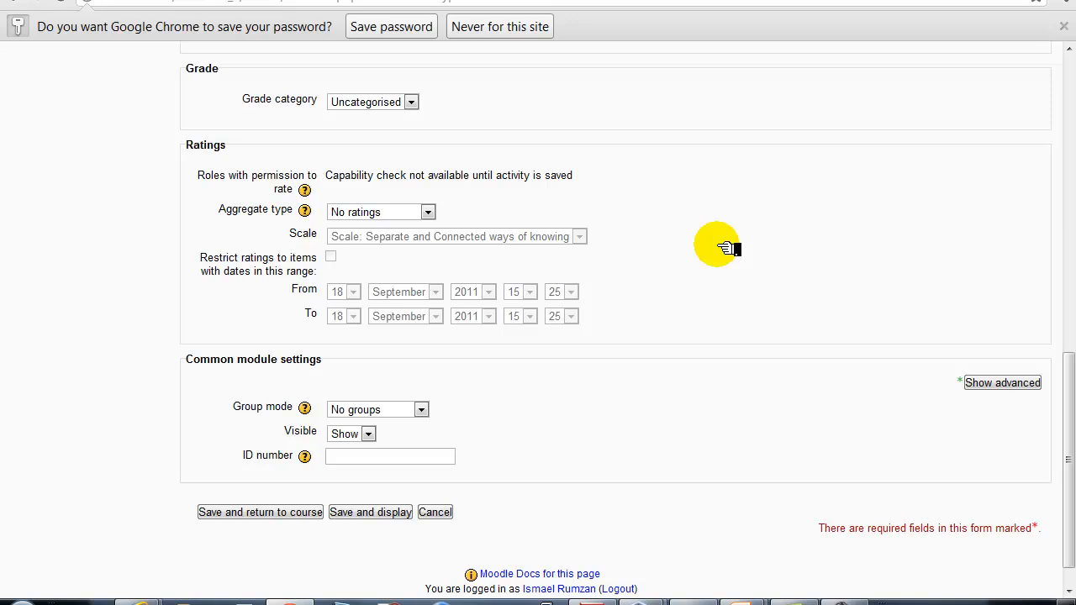
{"action": "scroll", "coordinate": [727, 248], "scroll_direction": "down", "scroll_amount": 1}
{"action": "scroll", "coordinate": [727, 248], "scroll_direction": "up", "scroll_amount": 2}
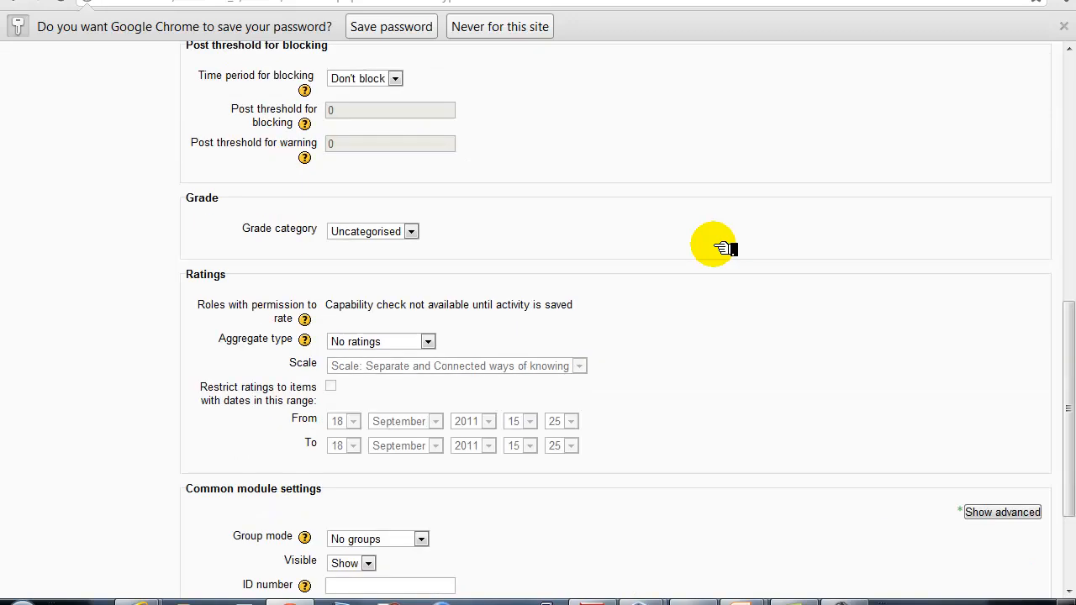
{"action": "scroll", "coordinate": [728, 248], "scroll_direction": "up", "scroll_amount": 2}
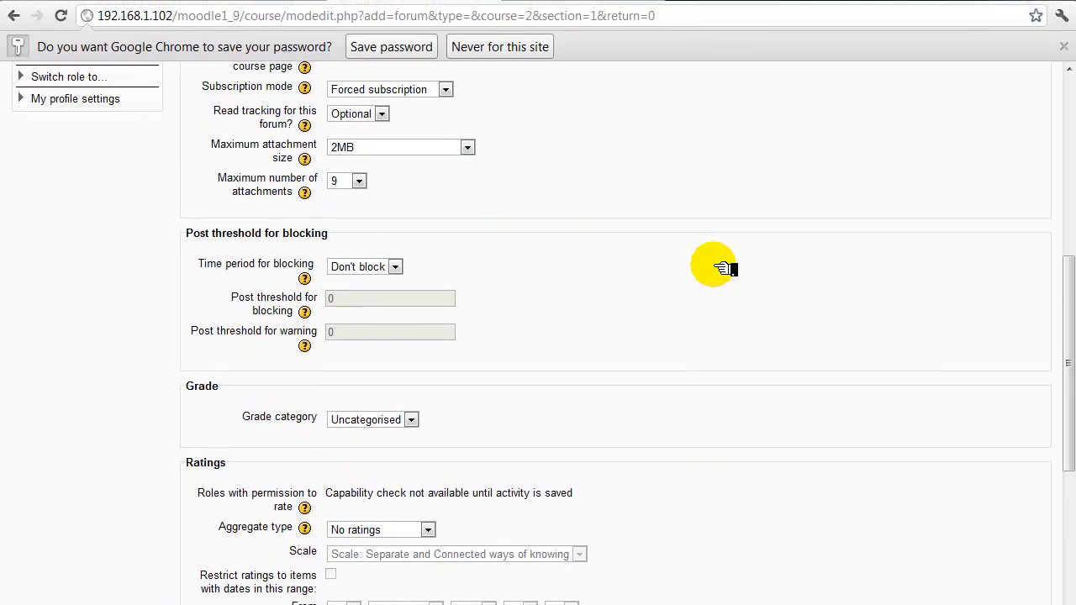
{"action": "scroll", "coordinate": [725, 268], "scroll_direction": "down", "scroll_amount": 3}
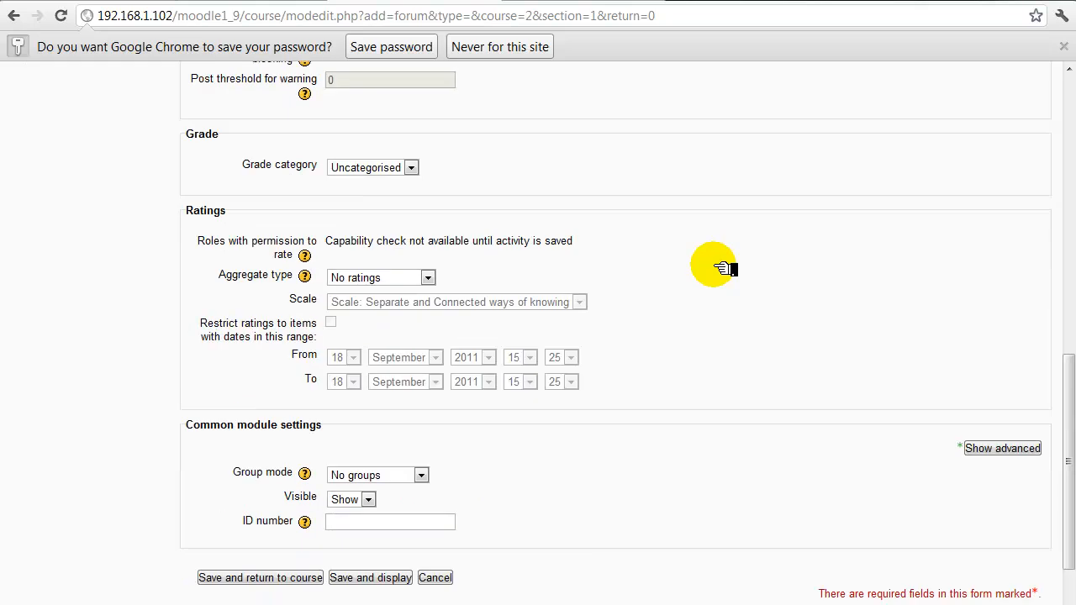
{"action": "scroll", "coordinate": [724, 267], "scroll_direction": "down", "scroll_amount": 1}
{"action": "scroll", "coordinate": [433, 126], "scroll_direction": "up", "scroll_amount": 2}
{"action": "scroll", "coordinate": [543, 217], "scroll_direction": "down", "scroll_amount": 2}
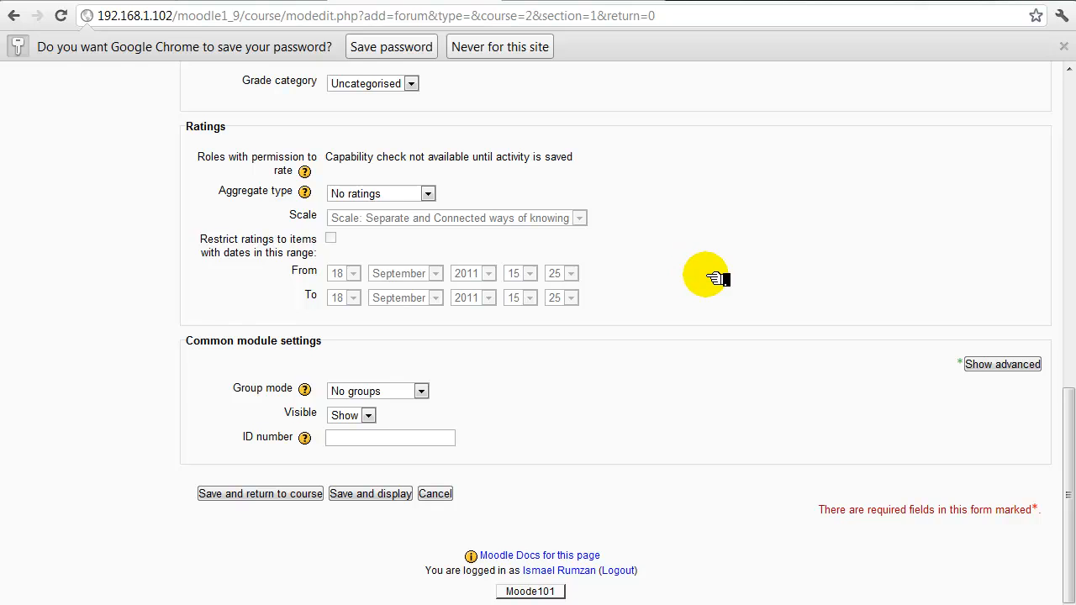
{"action": "scroll", "coordinate": [712, 280], "scroll_direction": "up", "scroll_amount": 1}
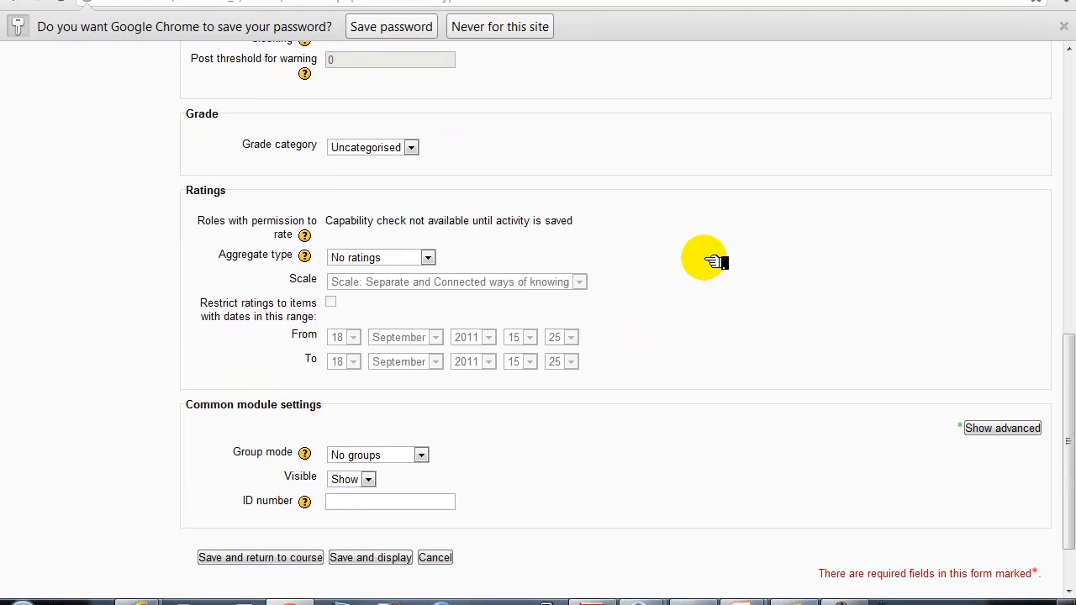
Save the forum, check its Wikipedia article link works, and return to the Moode101 course page
{"action": "left_click", "coordinate": [394, 562]}
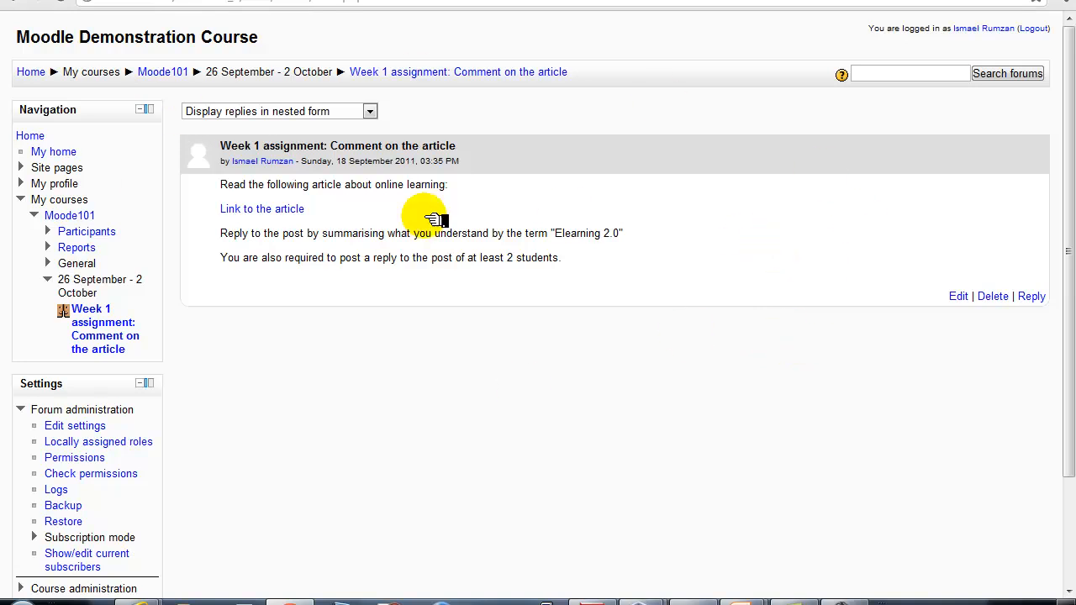
{"action": "left_click", "coordinate": [271, 214]}
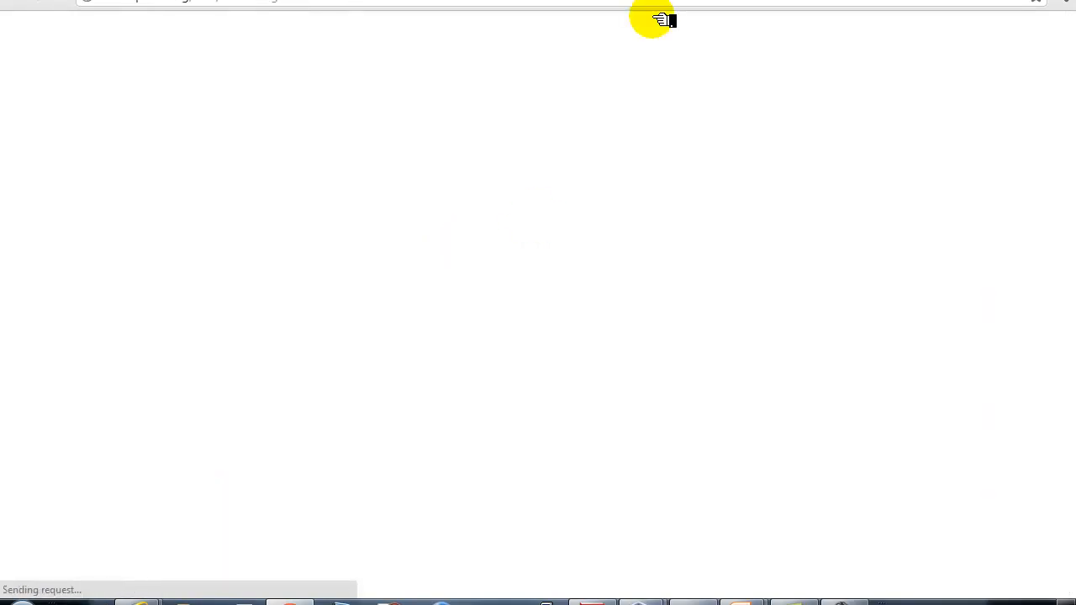
{"action": "left_click", "coordinate": [631, 1]}
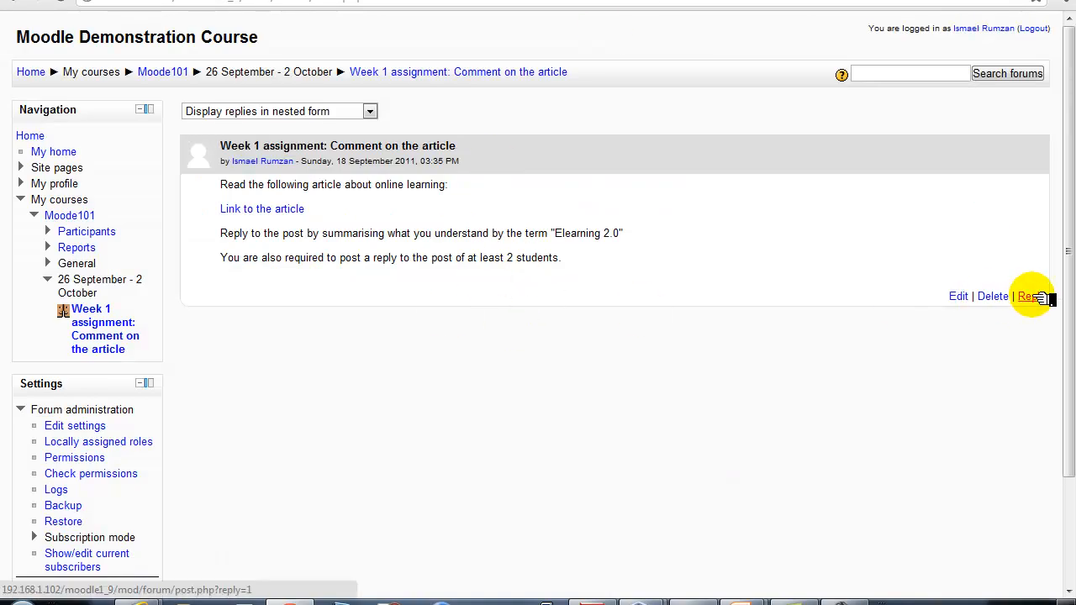
{"action": "left_click", "coordinate": [158, 71]}
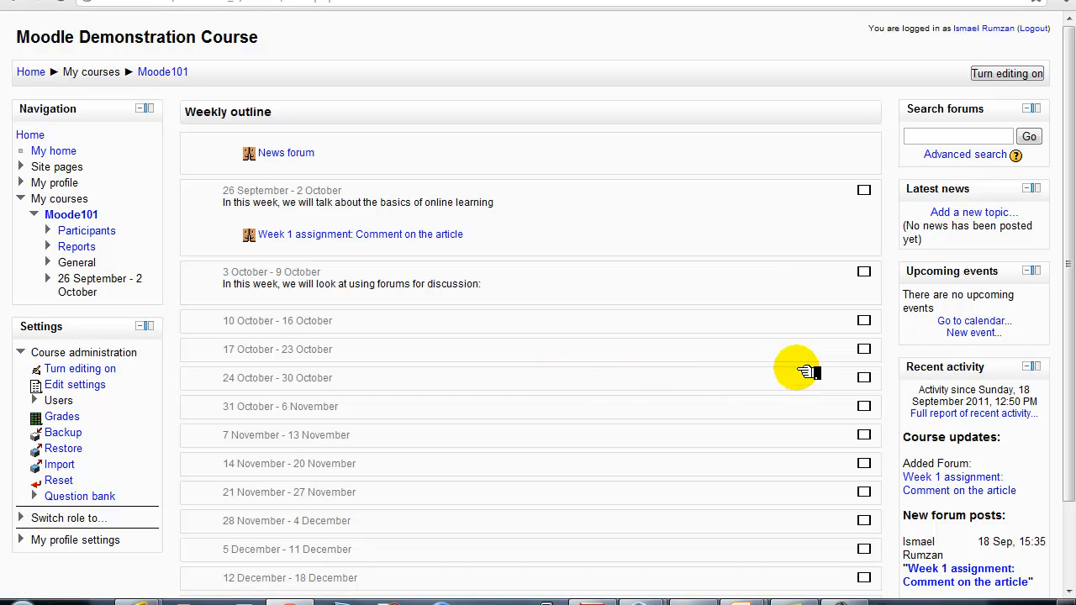
Turn editing on for Moode101 and scroll through the weekly sections to review them
{"action": "left_click", "coordinate": [1018, 76]}
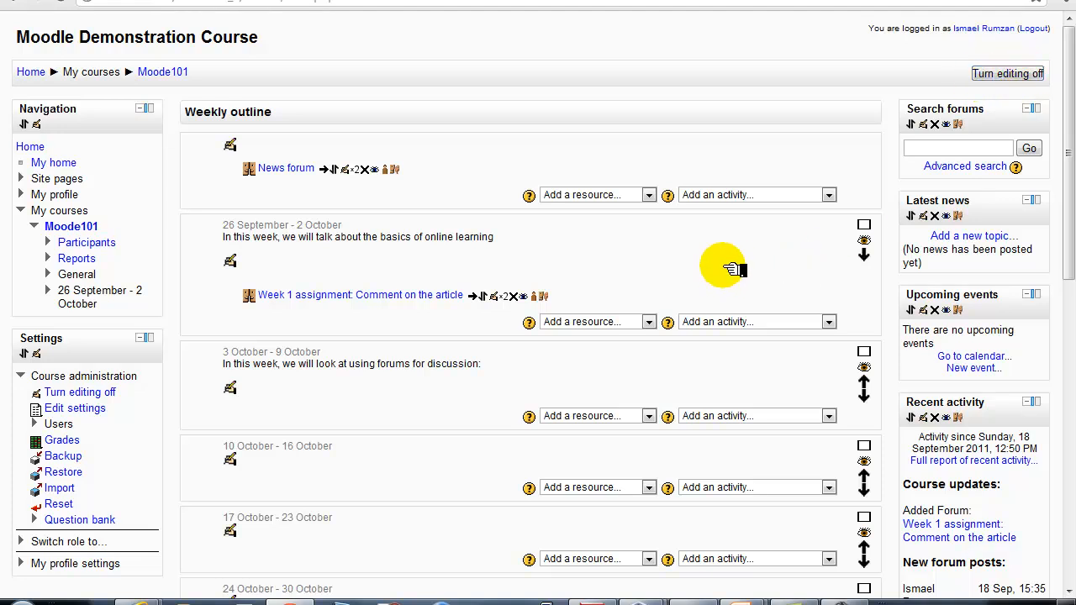
{"action": "scroll", "coordinate": [720, 273], "scroll_direction": "down", "scroll_amount": 1}
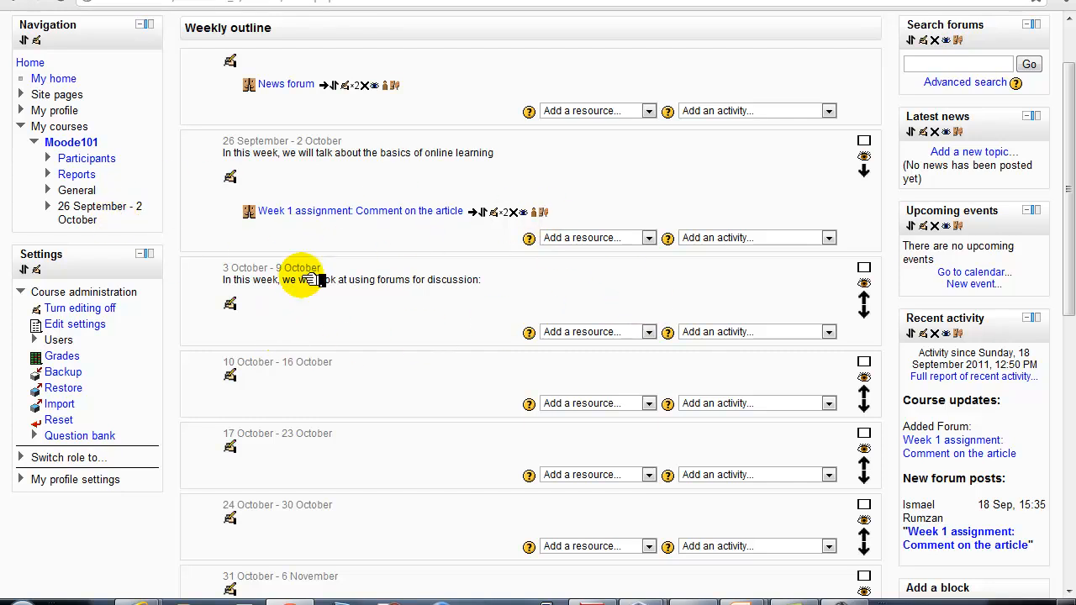
{"action": "scroll", "coordinate": [435, 406], "scroll_direction": "down", "scroll_amount": 1}
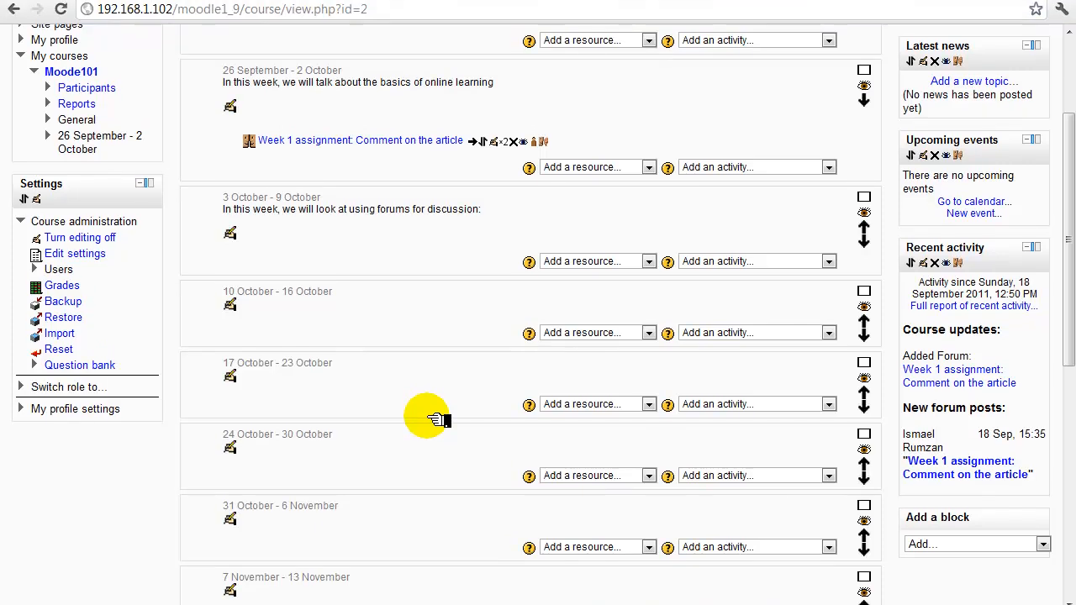
{"action": "scroll", "coordinate": [436, 428], "scroll_direction": "down", "scroll_amount": 1}
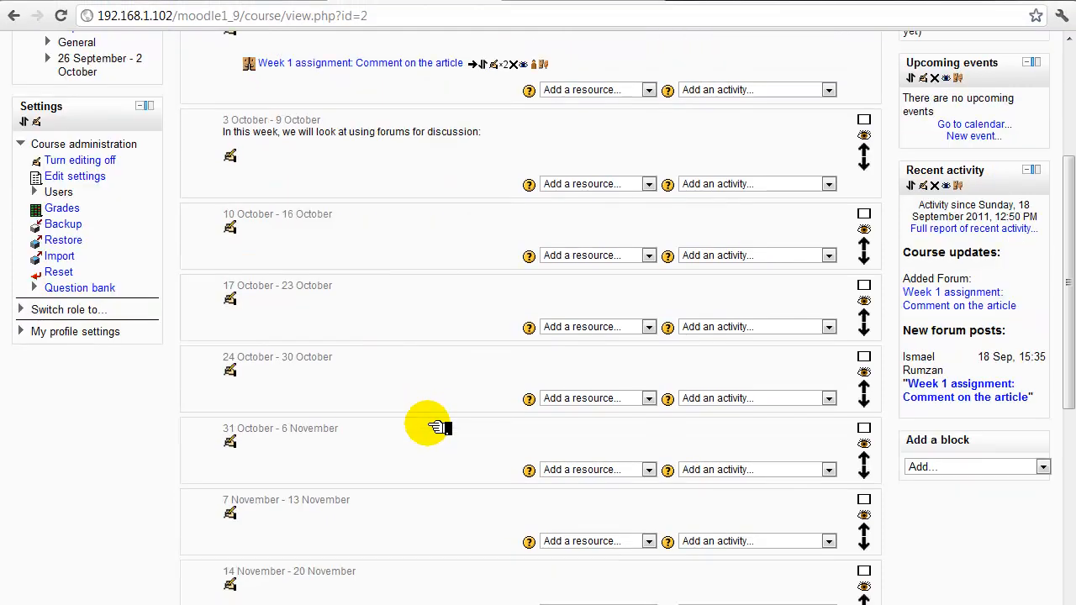
{"action": "scroll", "coordinate": [435, 427], "scroll_direction": "down", "scroll_amount": 2}
{"action": "scroll", "coordinate": [435, 427], "scroll_direction": "up", "scroll_amount": 4}
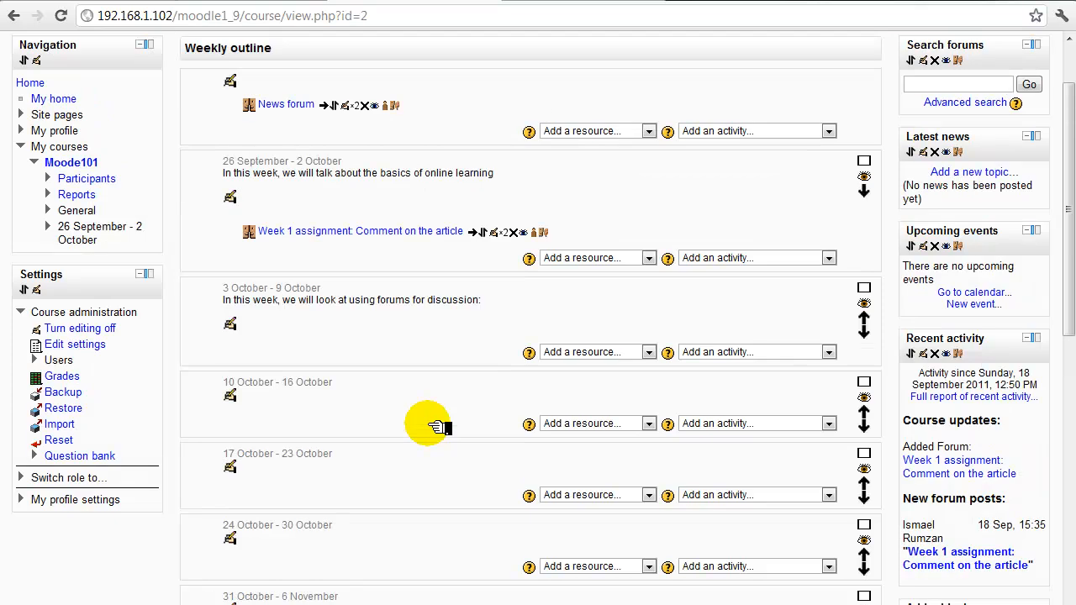
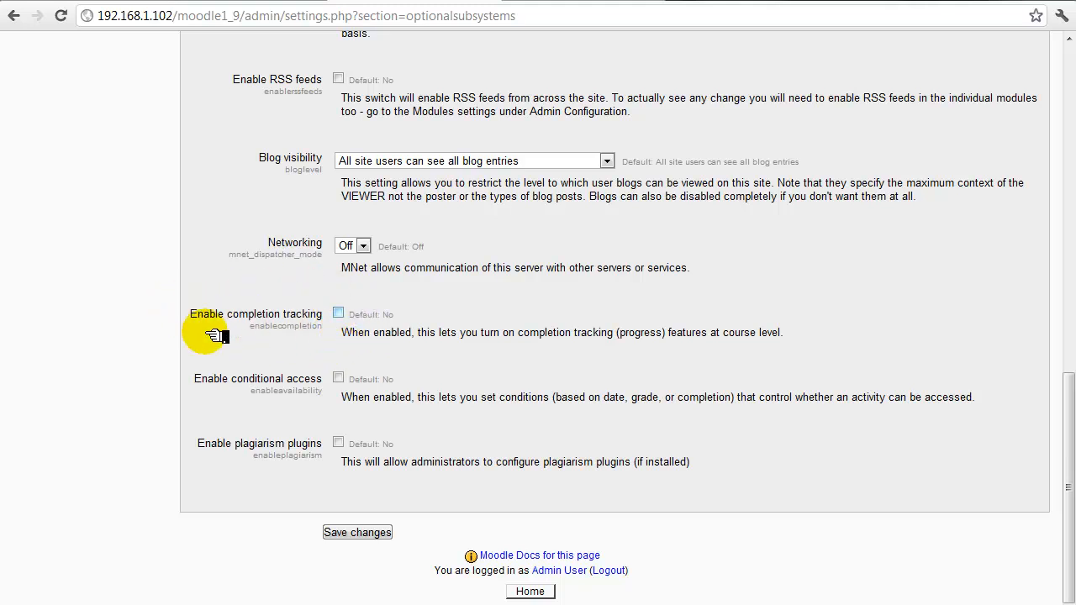
Tick Enable completion tracking in Advanced features, save the change, and log out of the administrator account
{"action": "left_click", "coordinate": [340, 314]}
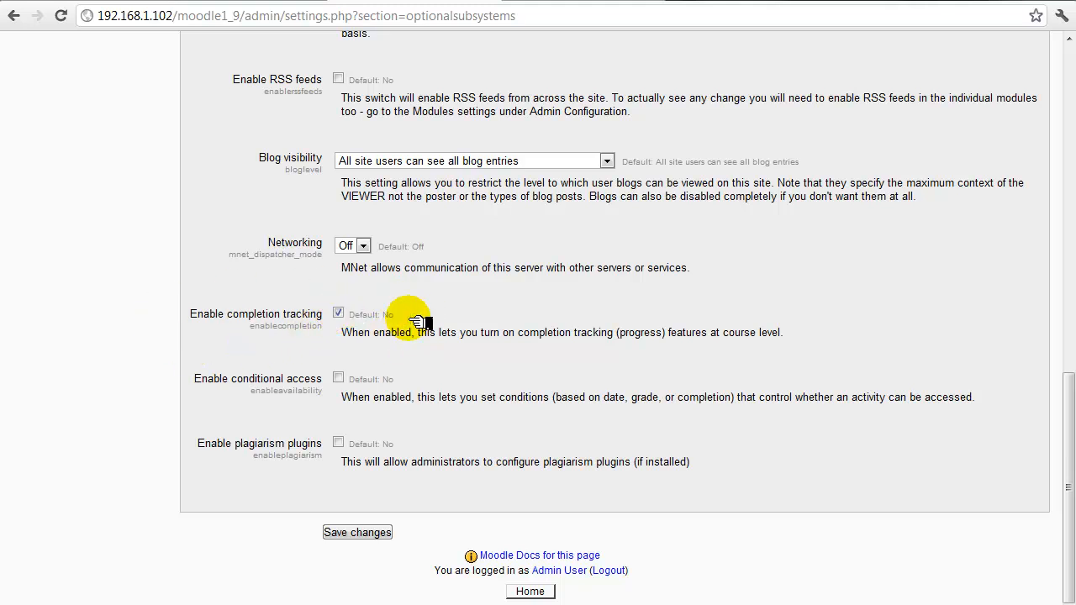
{"action": "left_click", "coordinate": [380, 537]}
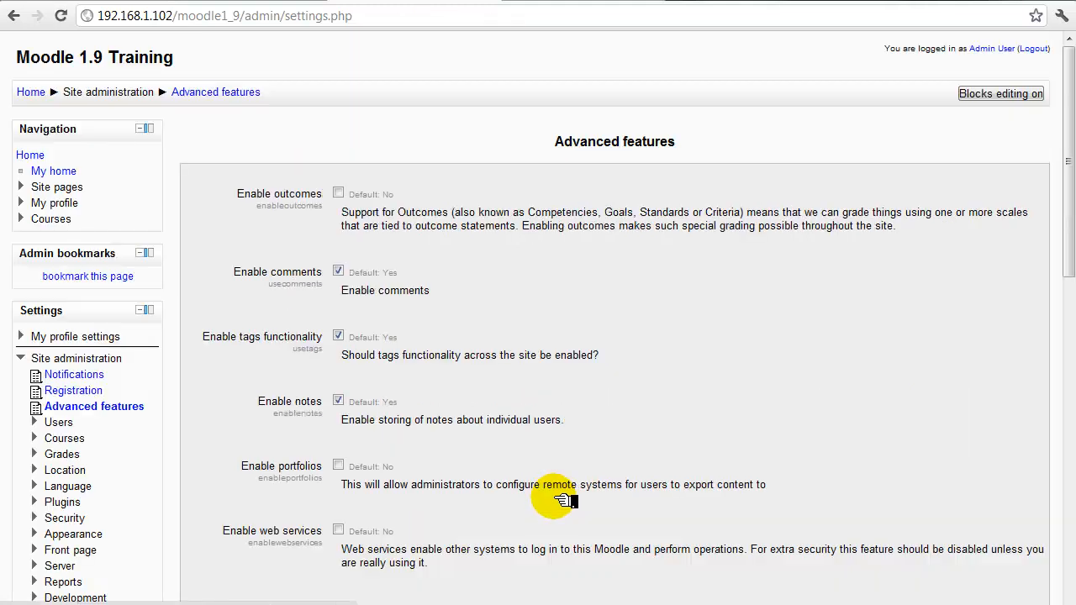
{"action": "left_click", "coordinate": [1041, 50]}
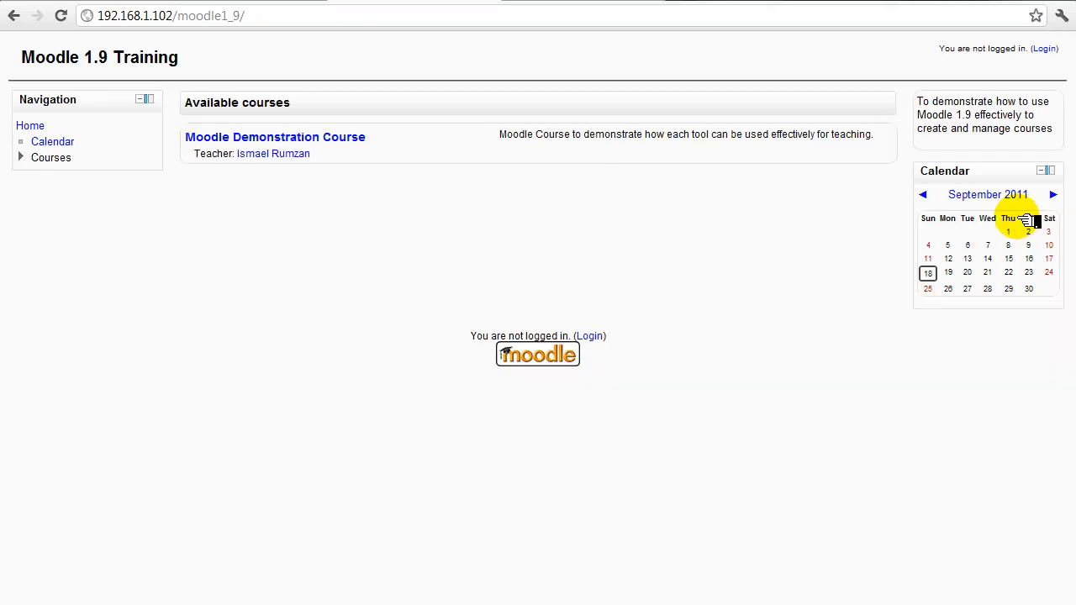
Log in with the teacher's saved username and password, then open the Moodle Demonstration Course
{"action": "left_click", "coordinate": [1045, 49]}
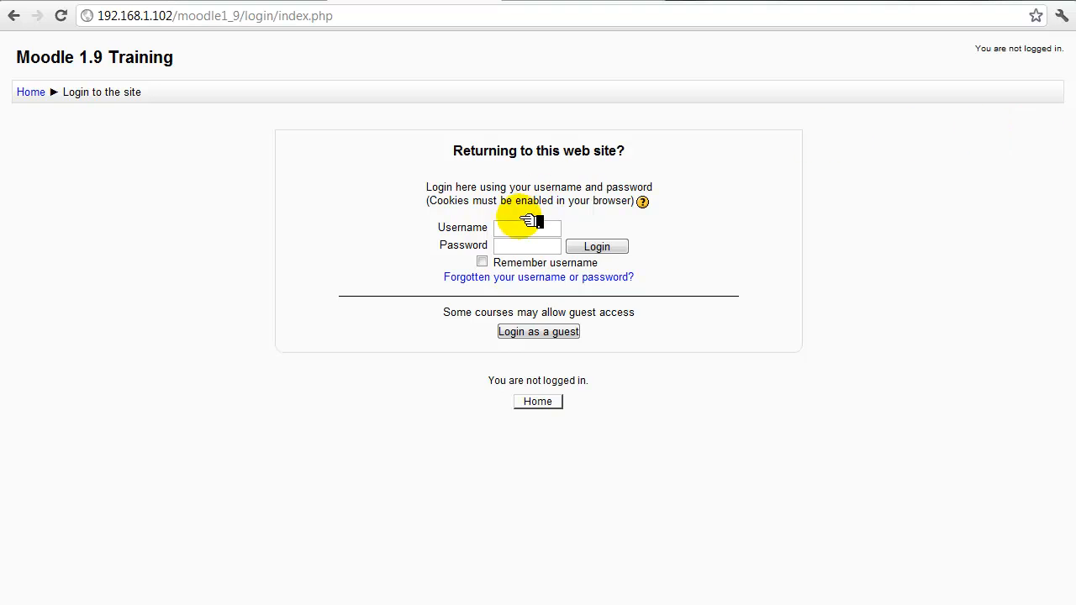
{"action": "left_click", "coordinate": [524, 230]}
{"action": "type", "text": "ismae"}
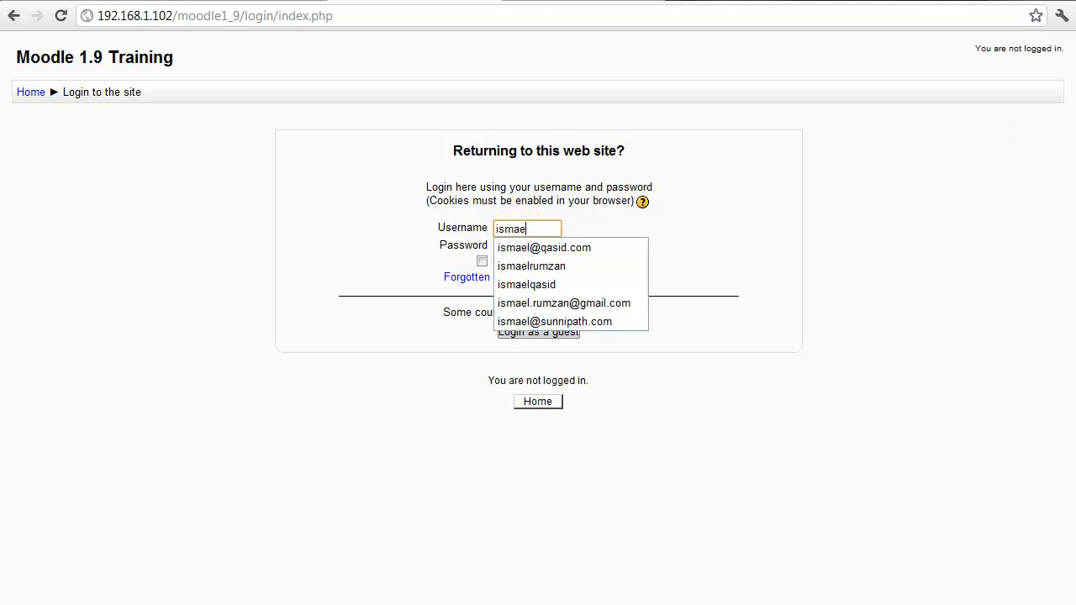
{"action": "left_click", "coordinate": [589, 303]}
{"action": "left_click", "coordinate": [528, 249]}
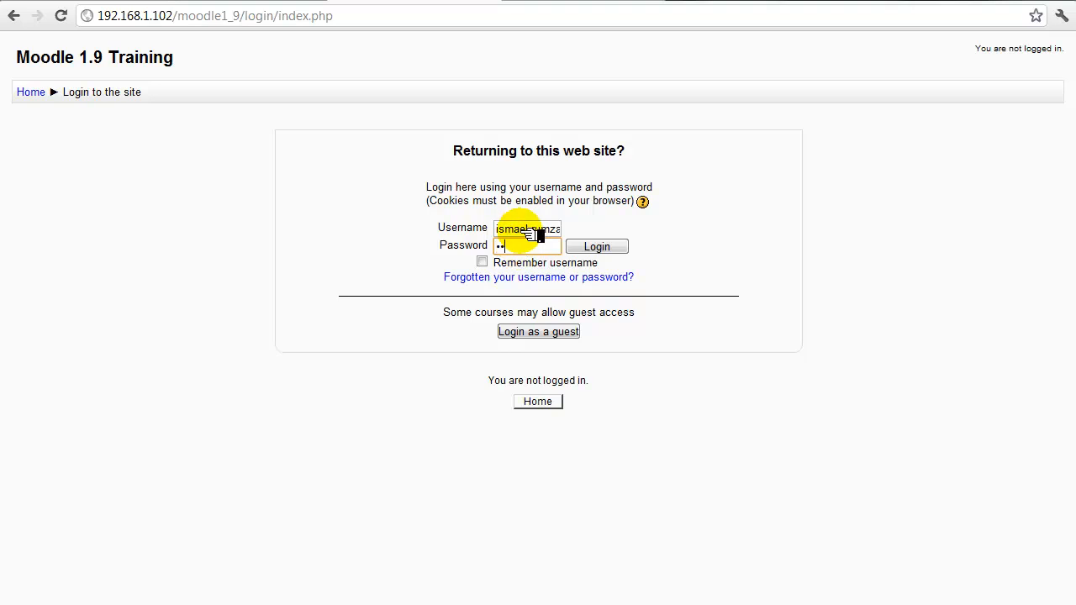
{"action": "key", "text": "Return"}
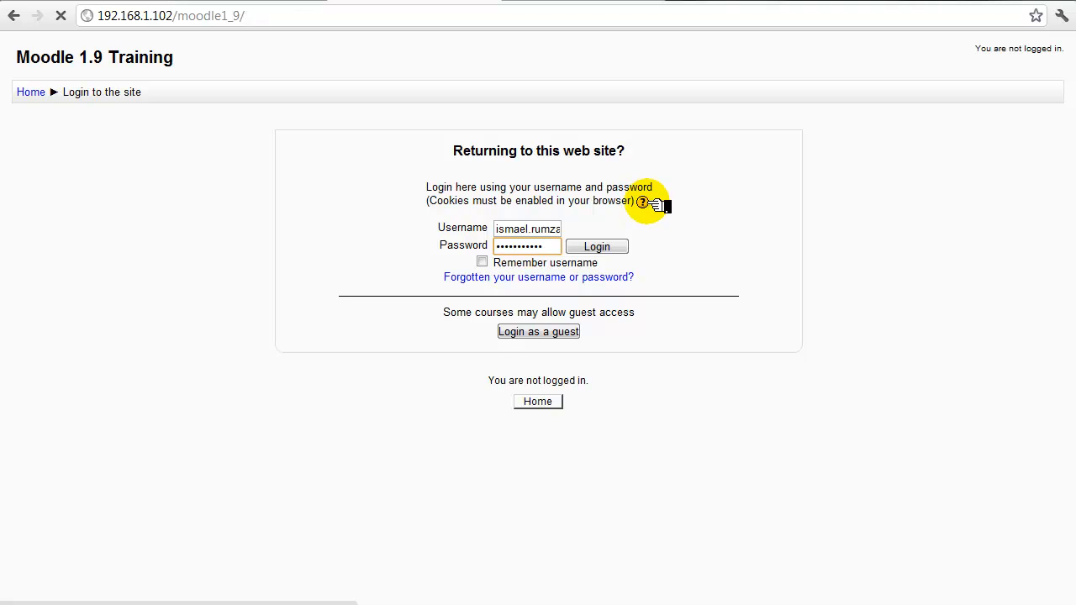
{"action": "left_click", "coordinate": [352, 172]}
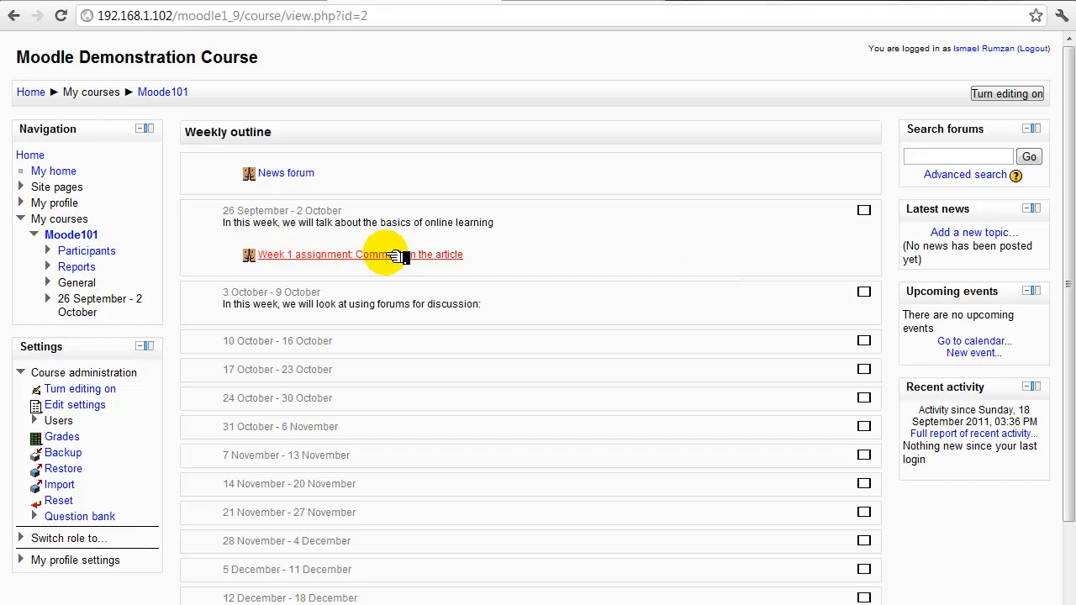
Open the Week 1 assignment forum's settings form and scroll through it
{"action": "left_click", "coordinate": [434, 252]}
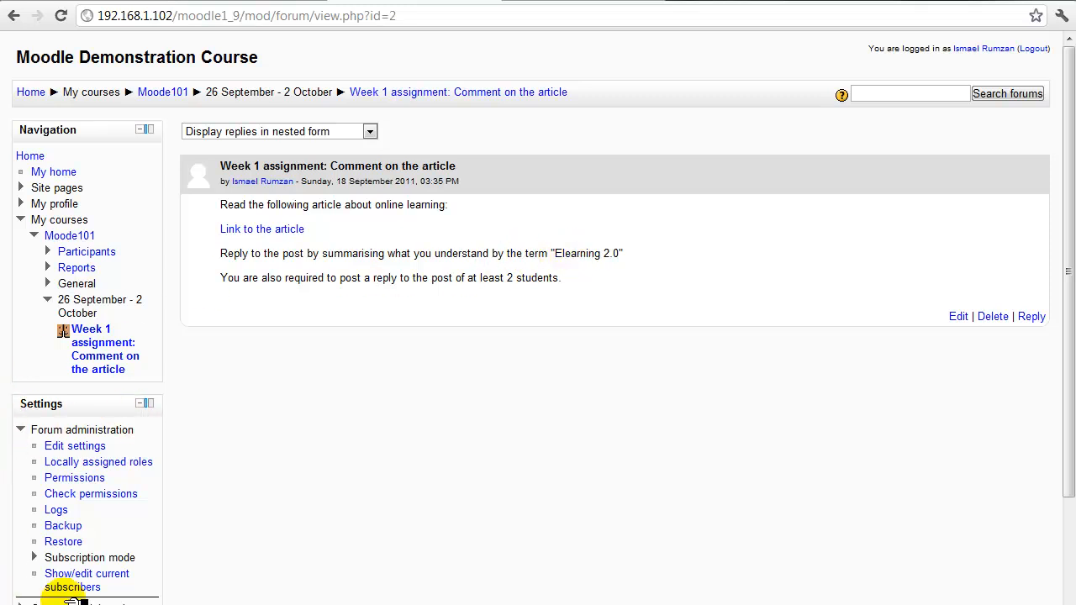
{"action": "left_click", "coordinate": [97, 447]}
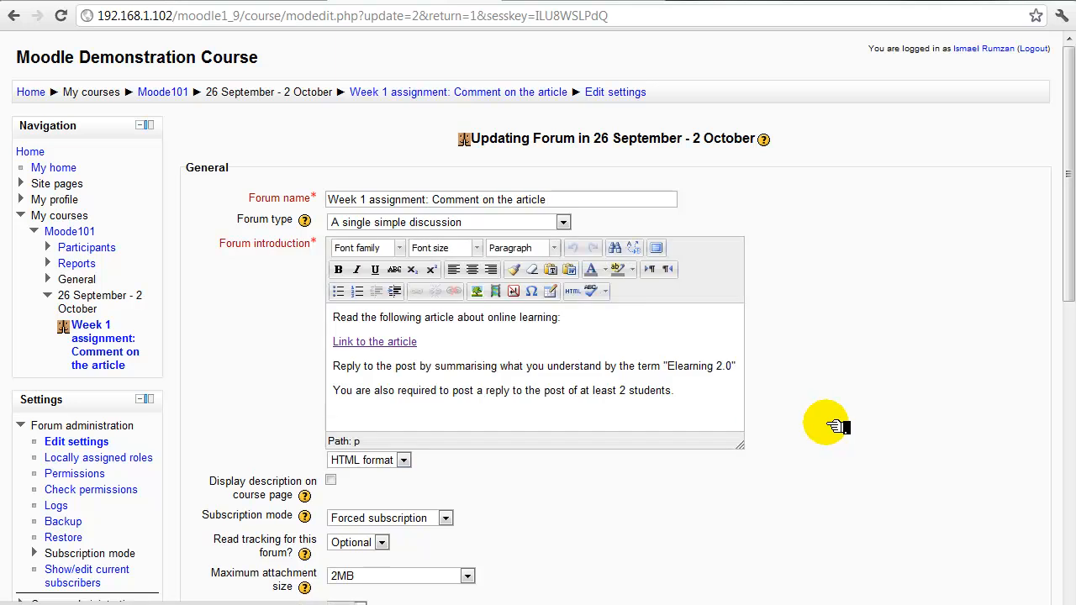
{"action": "scroll", "coordinate": [822, 269], "scroll_direction": "down", "scroll_amount": 2}
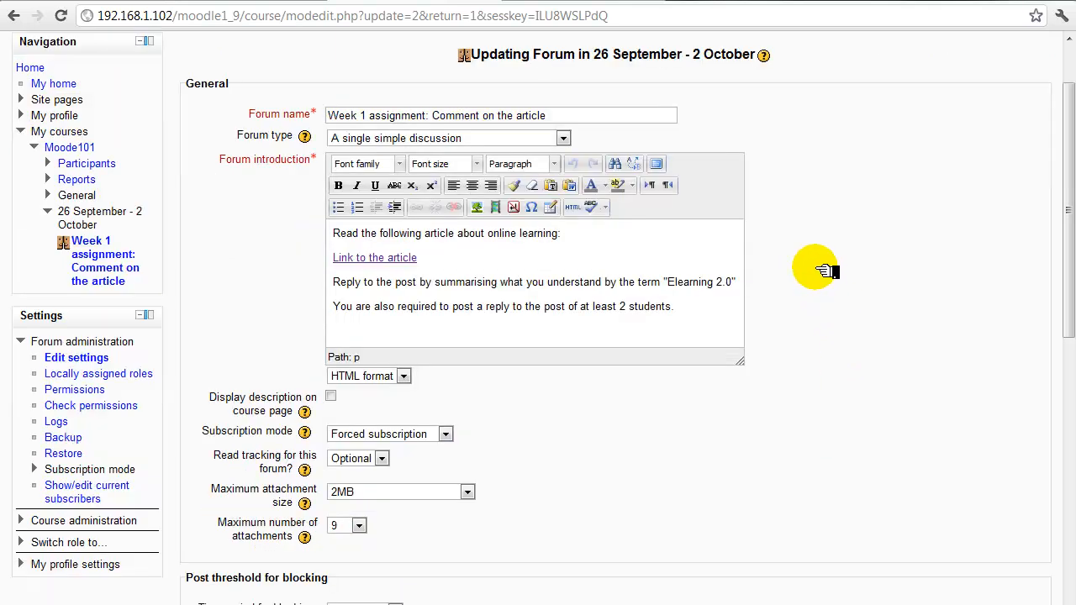
{"action": "scroll", "coordinate": [821, 269], "scroll_direction": "down", "scroll_amount": 4}
{"action": "scroll", "coordinate": [822, 270], "scroll_direction": "up", "scroll_amount": 2}
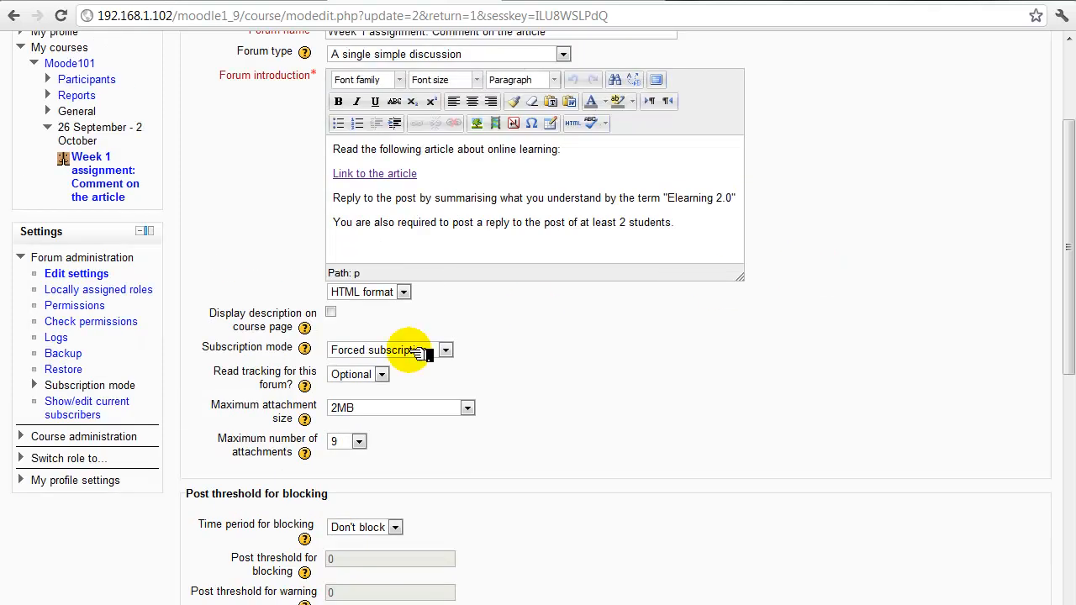
Open the Moodle Demonstration Course's settings from Course administration
{"action": "left_click", "coordinate": [124, 437]}
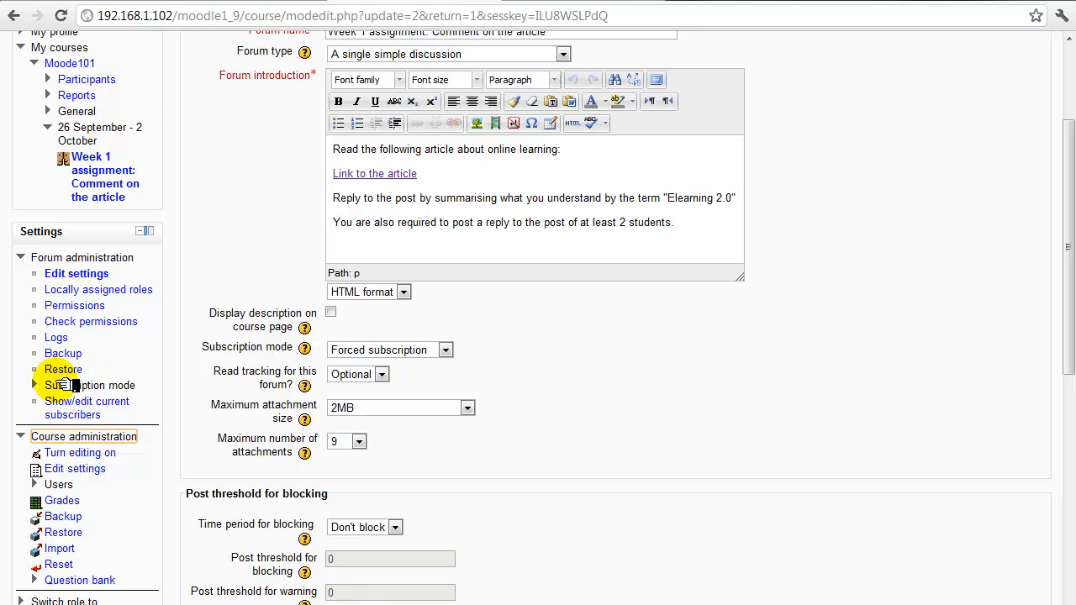
{"action": "scroll", "coordinate": [142, 469], "scroll_direction": "down", "scroll_amount": 2}
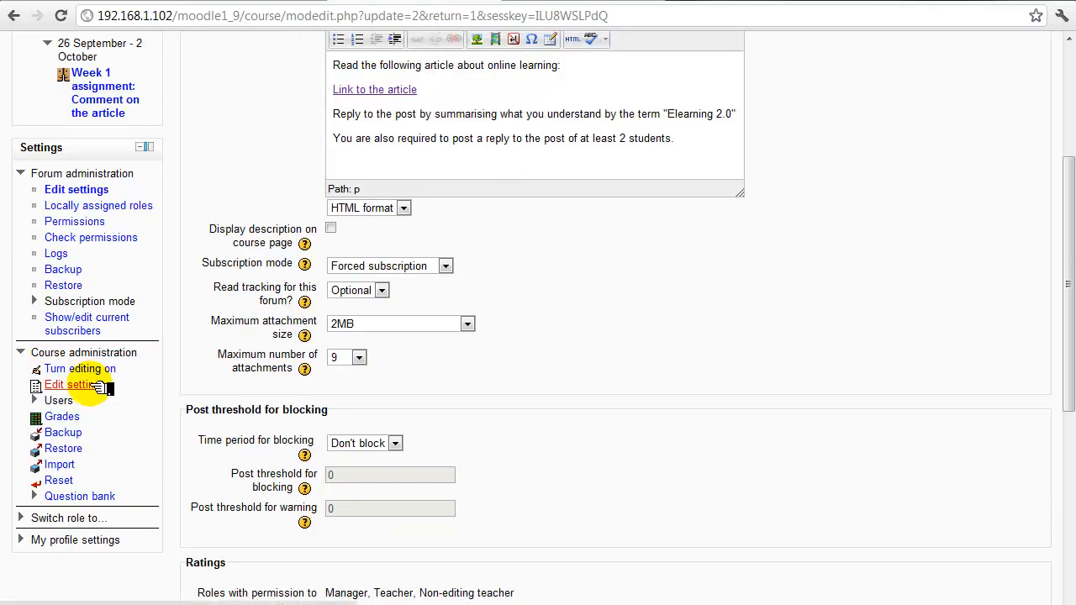
{"action": "left_click", "coordinate": [76, 385]}
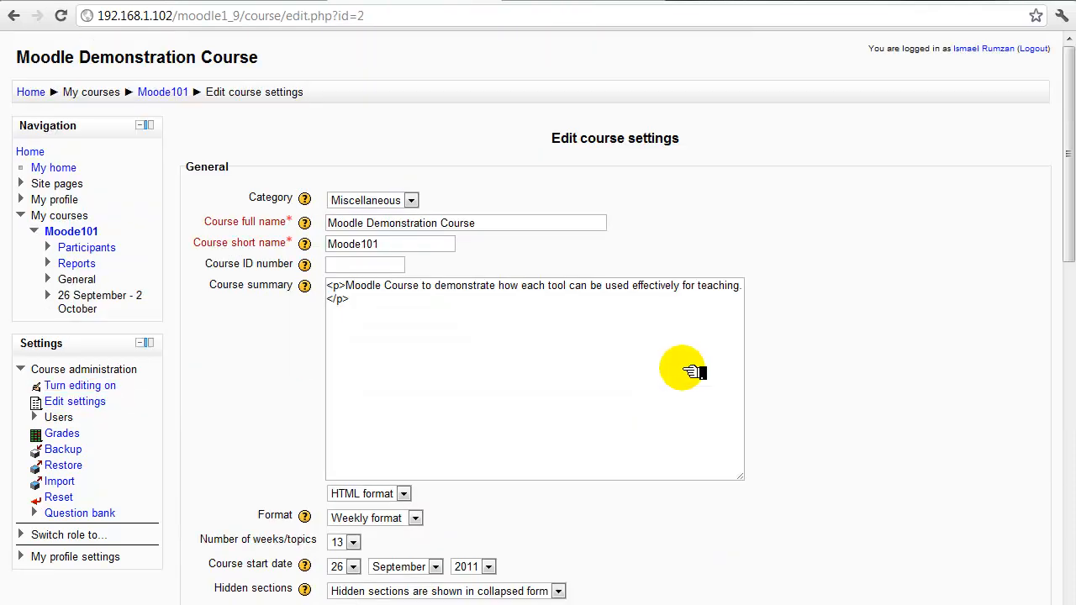
Set the course's Completion tracking to 'Enabled, control via completion and activity settings' and save
{"action": "scroll", "coordinate": [683, 371], "scroll_direction": "down", "scroll_amount": 10}
{"action": "scroll", "coordinate": [684, 381], "scroll_direction": "down", "scroll_amount": 6}
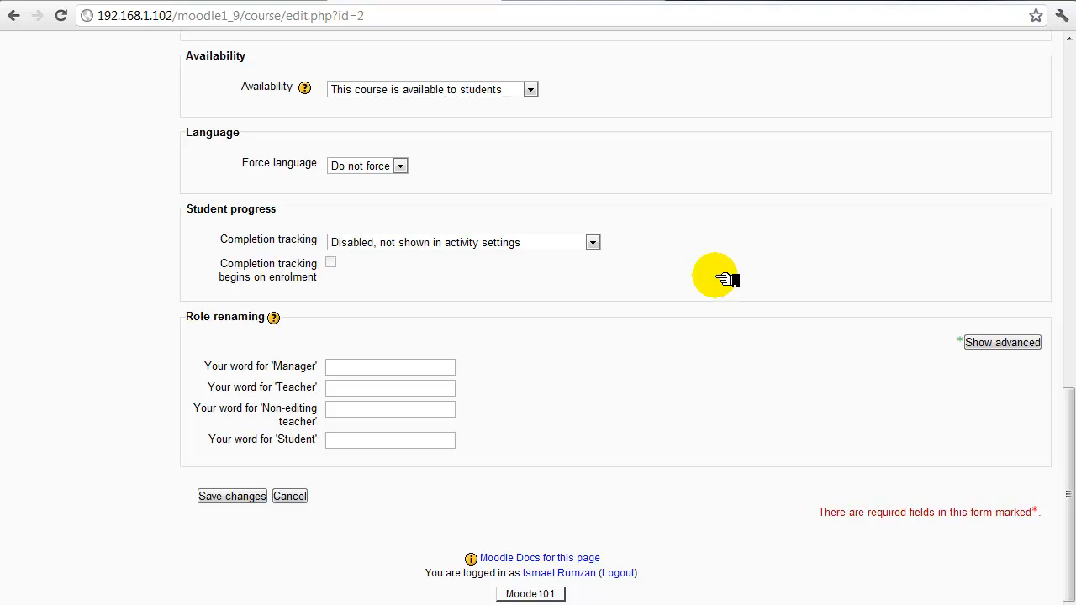
{"action": "left_click", "coordinate": [395, 239]}
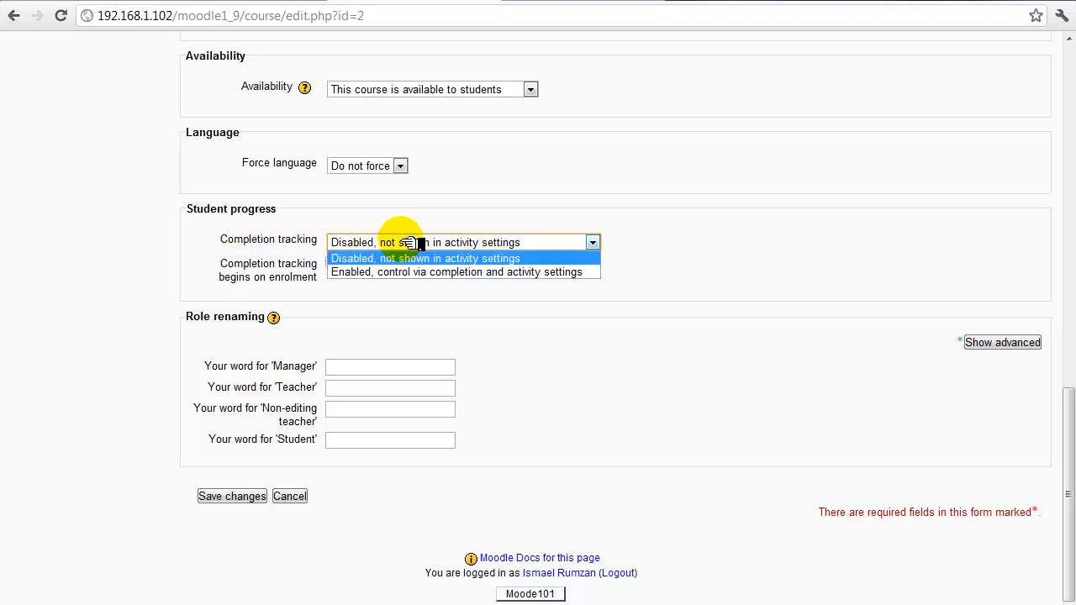
{"action": "left_click", "coordinate": [402, 272]}
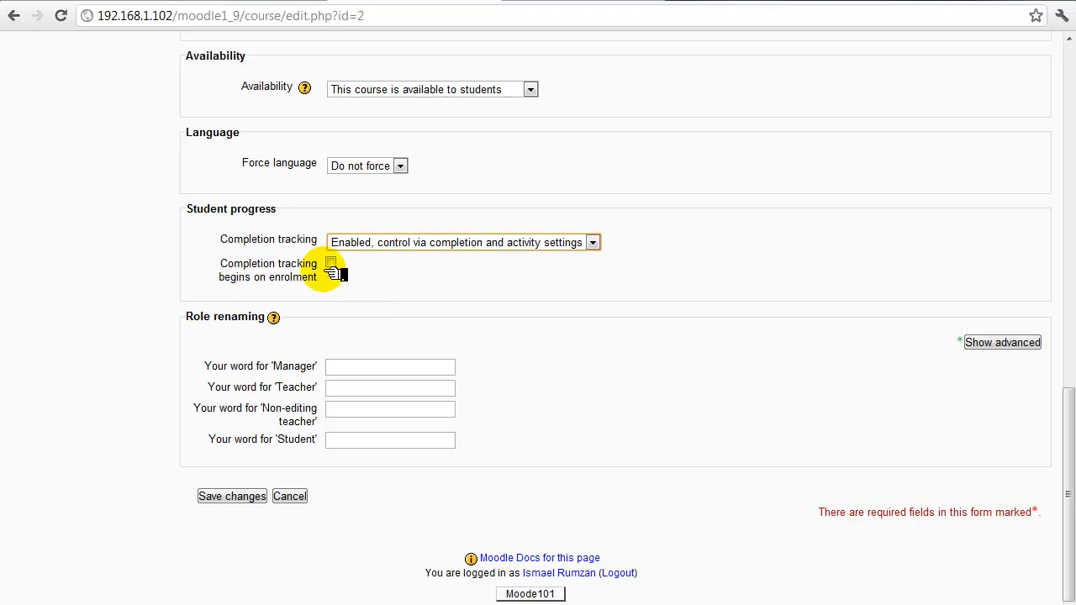
{"action": "left_click", "coordinate": [242, 497]}
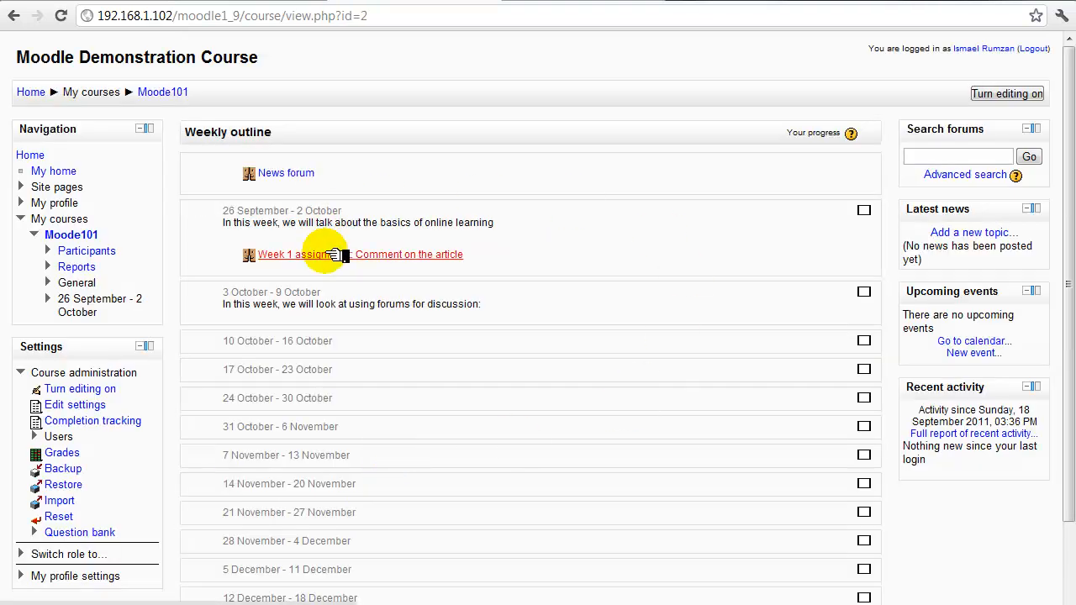
Open the Week 1 assignment forum's settings and scroll to its Activity completion section
{"action": "left_click", "coordinate": [334, 255]}
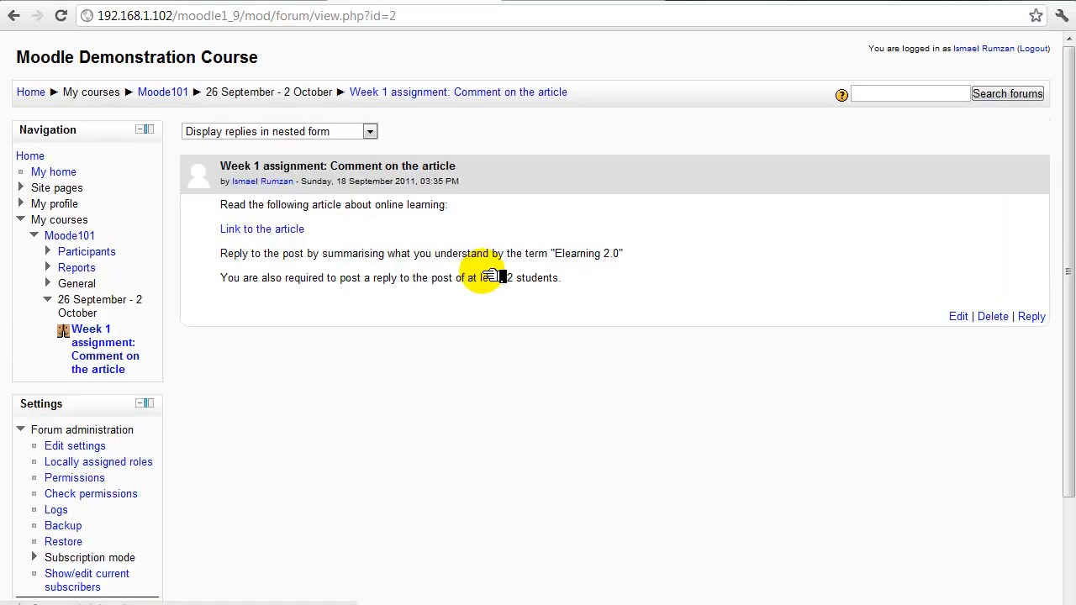
{"action": "scroll", "coordinate": [163, 426], "scroll_direction": "down", "scroll_amount": 2}
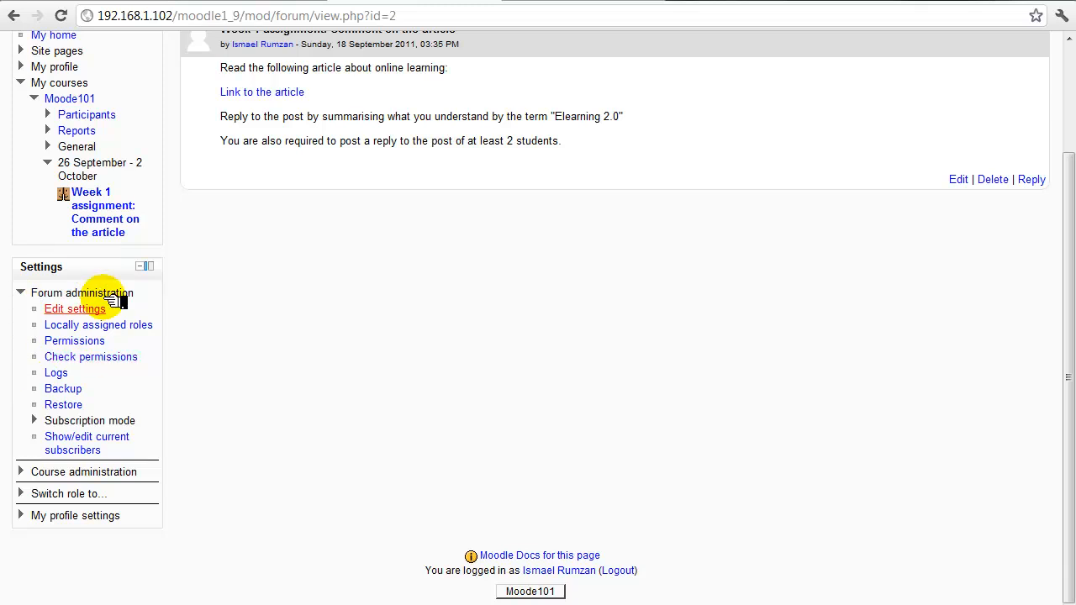
{"action": "left_click", "coordinate": [75, 310]}
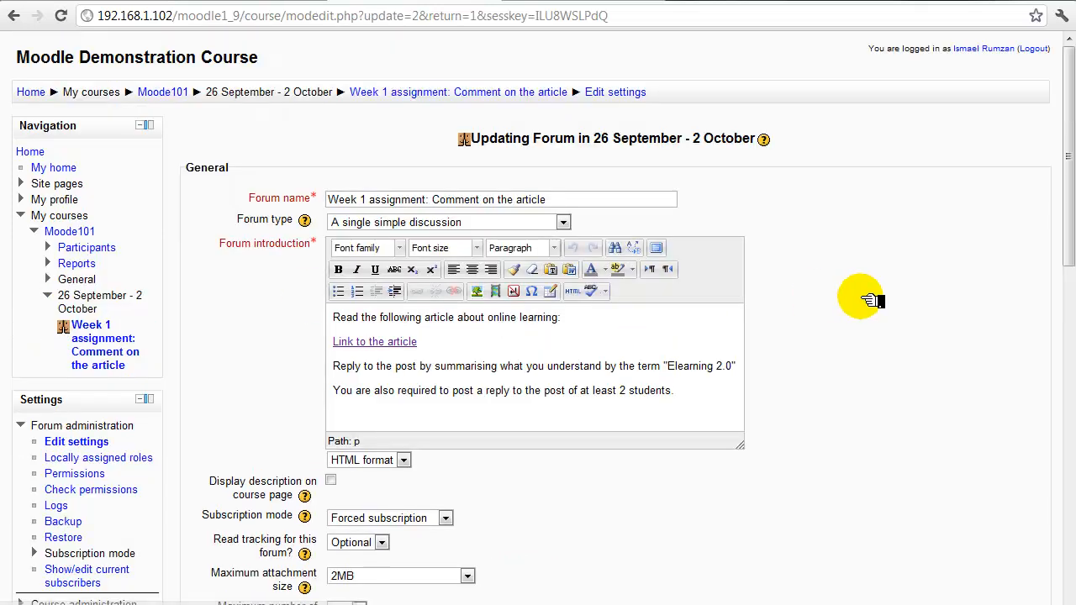
{"action": "scroll", "coordinate": [858, 304], "scroll_direction": "down", "scroll_amount": 2}
{"action": "scroll", "coordinate": [857, 304], "scroll_direction": "down", "scroll_amount": 1}
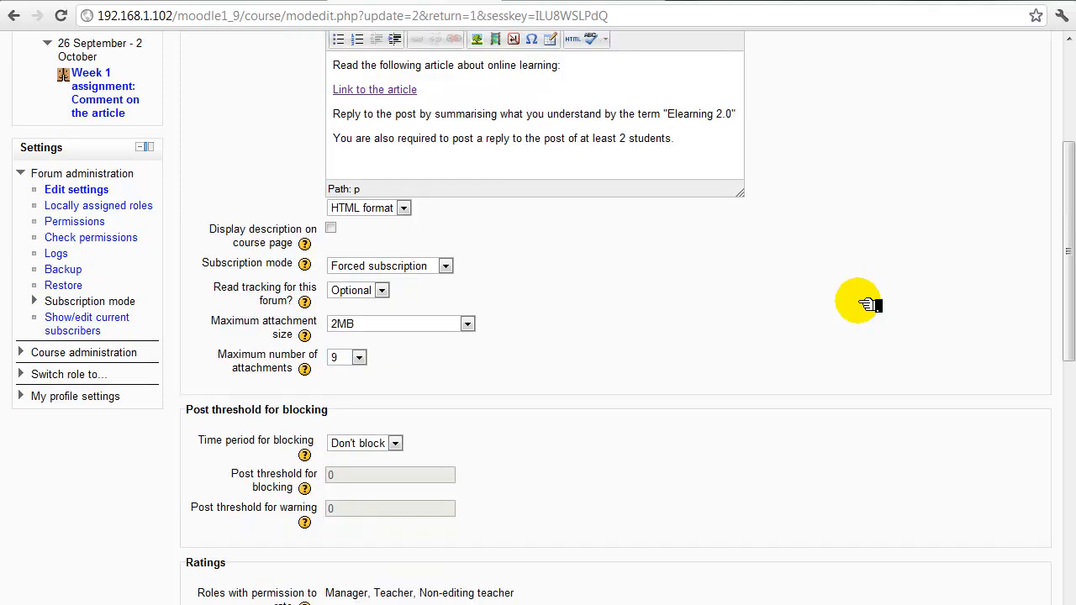
{"action": "scroll", "coordinate": [858, 305], "scroll_direction": "down", "scroll_amount": 5}
{"action": "scroll", "coordinate": [767, 287], "scroll_direction": "down", "scroll_amount": 3}
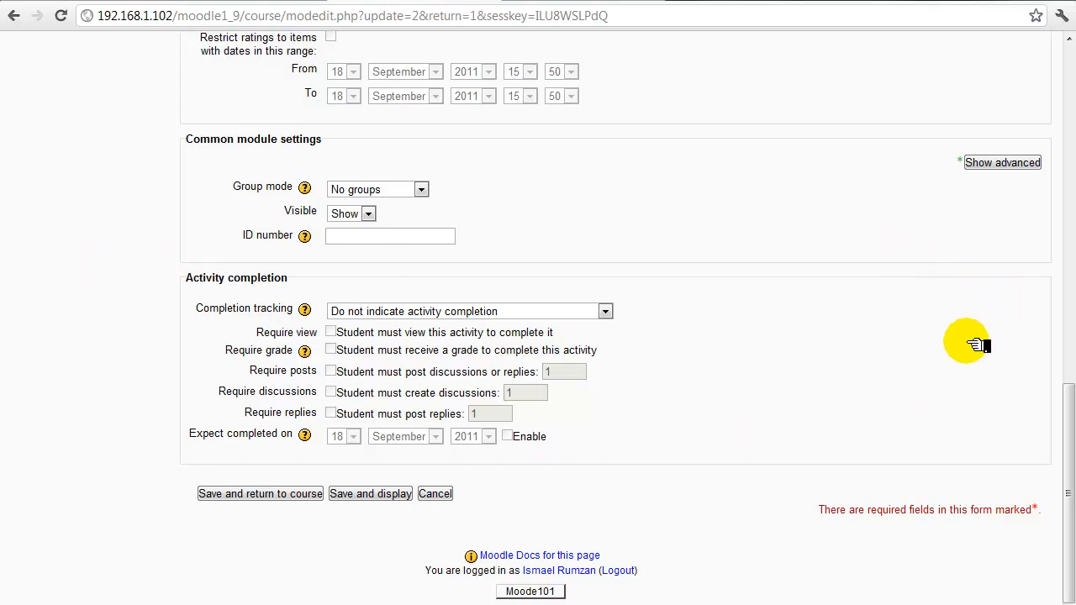
Set the forum to show as complete when conditions are met, requiring a view and a grade
{"action": "left_click", "coordinate": [599, 311]}
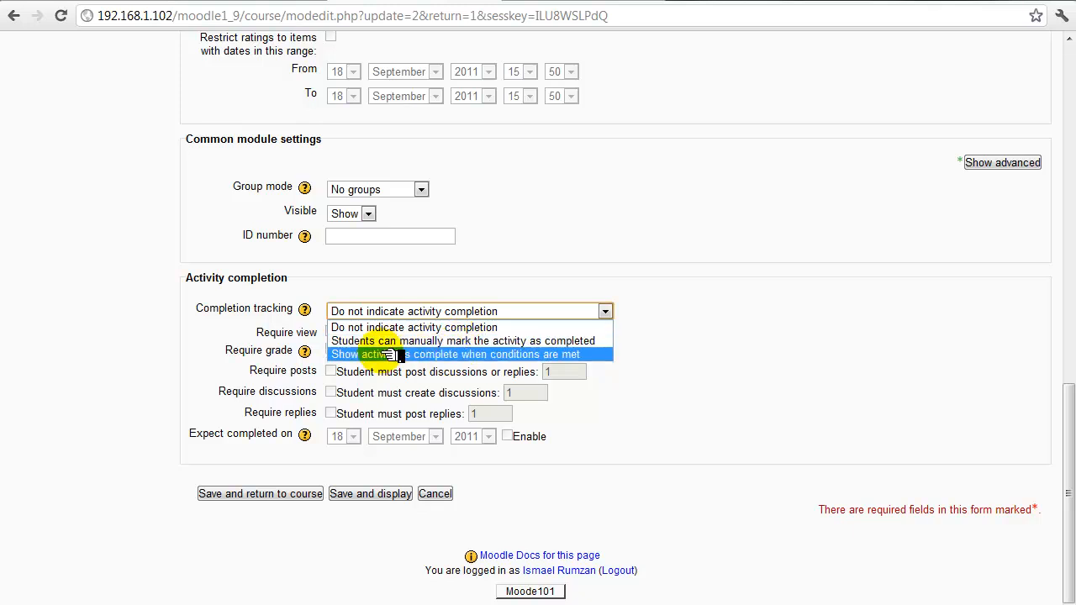
{"action": "left_click", "coordinate": [496, 355]}
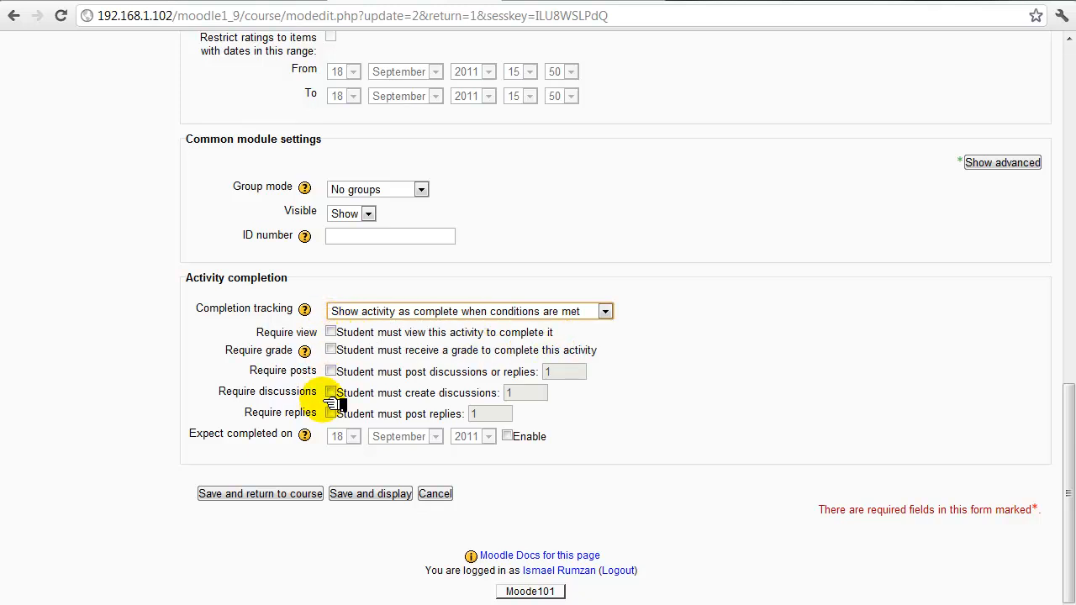
{"action": "left_click", "coordinate": [331, 332]}
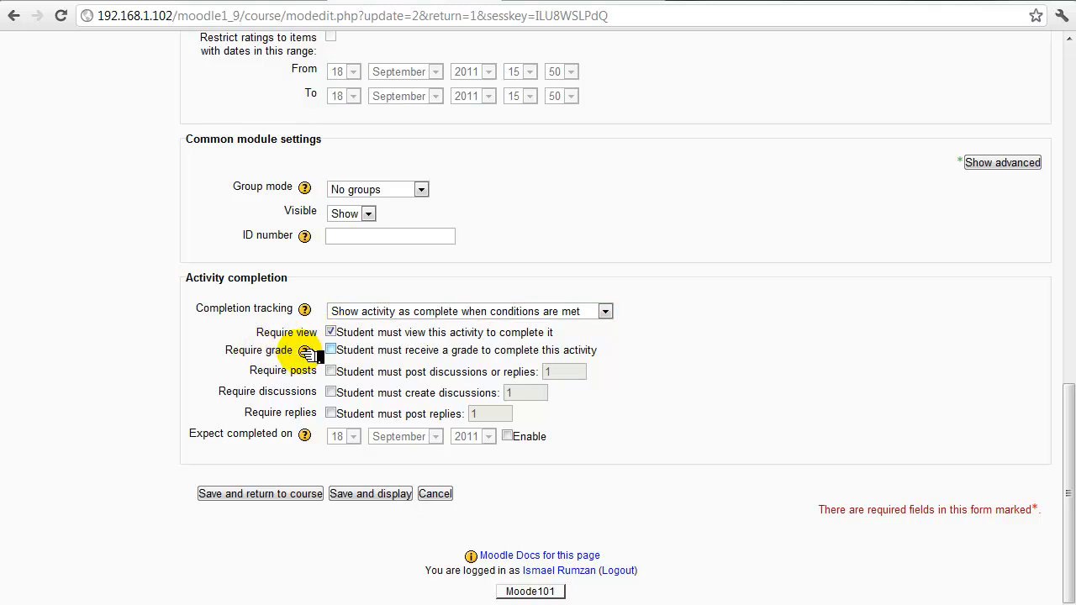
{"action": "left_click", "coordinate": [331, 351]}
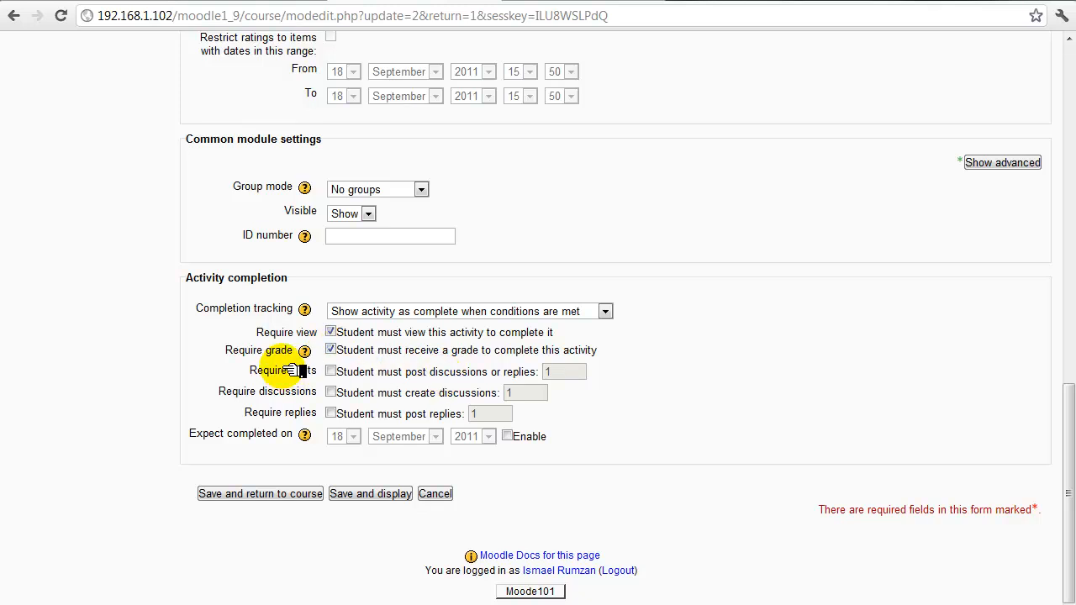
Require 3 replies instead of a posts count, then save and display the forum
{"action": "left_click", "coordinate": [348, 372]}
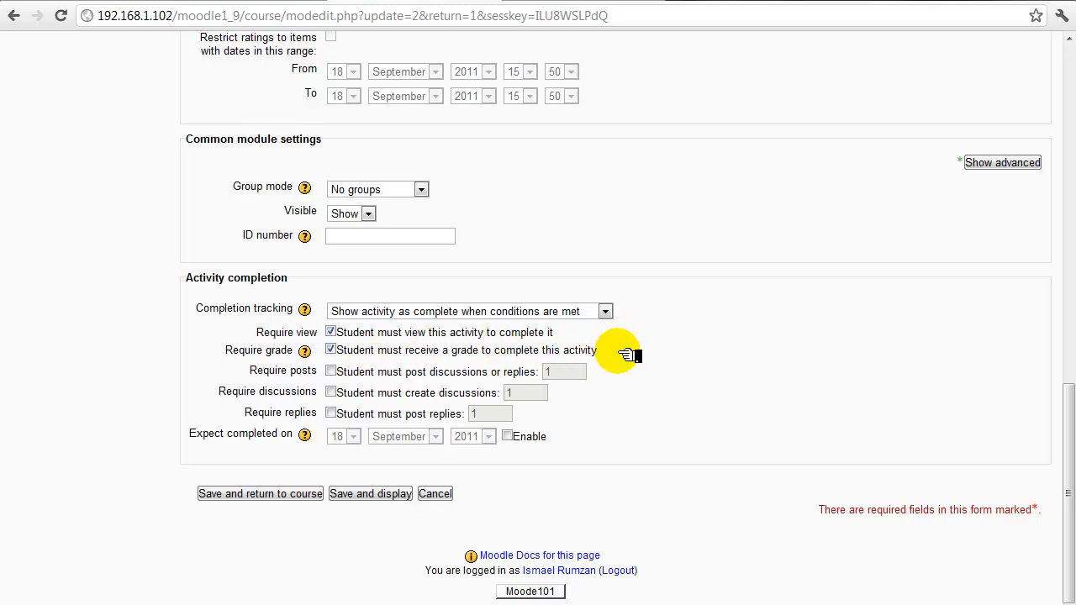
{"action": "left_click", "coordinate": [332, 371]}
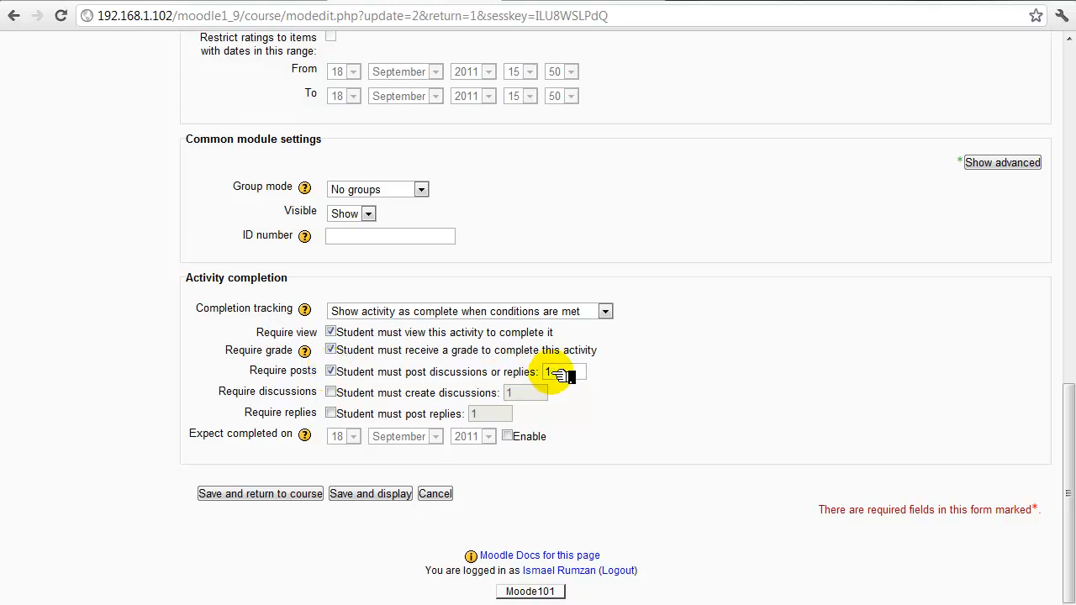
{"action": "left_click_drag", "start_coordinate": [554, 373], "coordinate": [531, 373]}
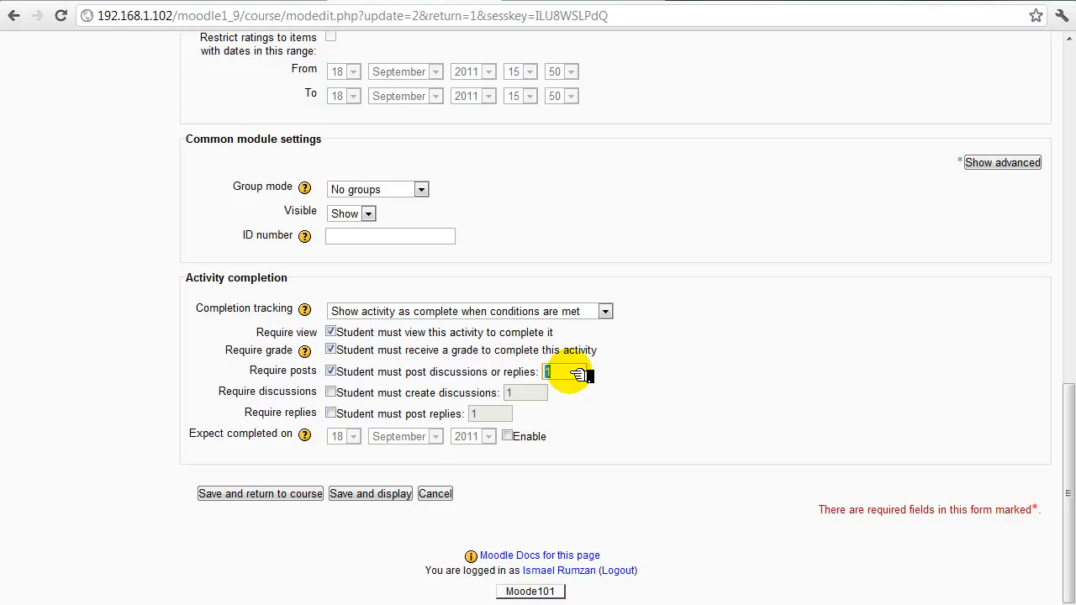
{"action": "left_click", "coordinate": [332, 372]}
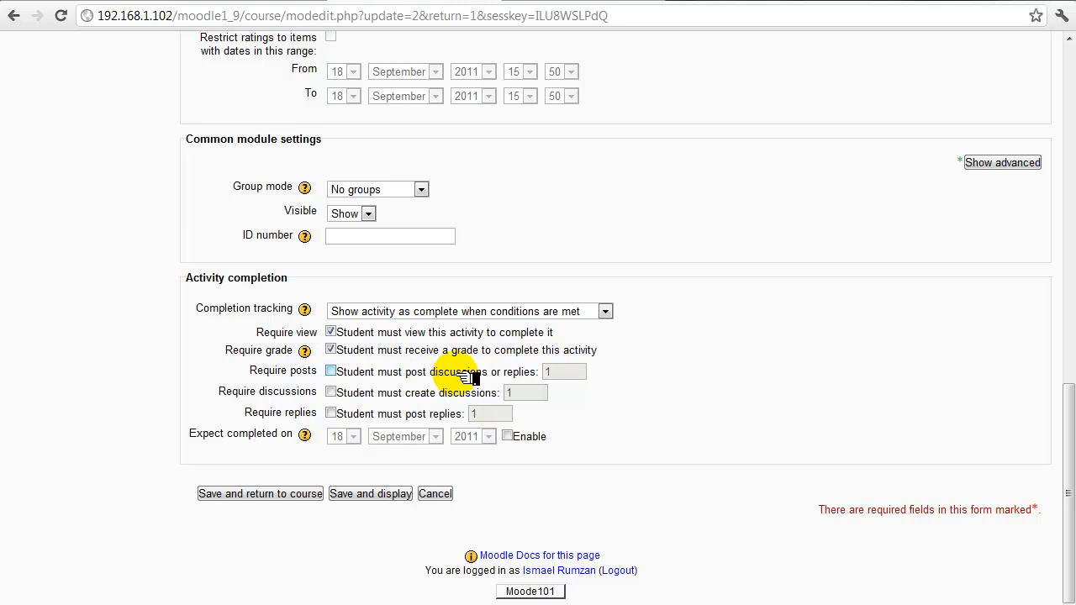
{"action": "left_click", "coordinate": [331, 414]}
{"action": "left_click", "coordinate": [492, 414]}
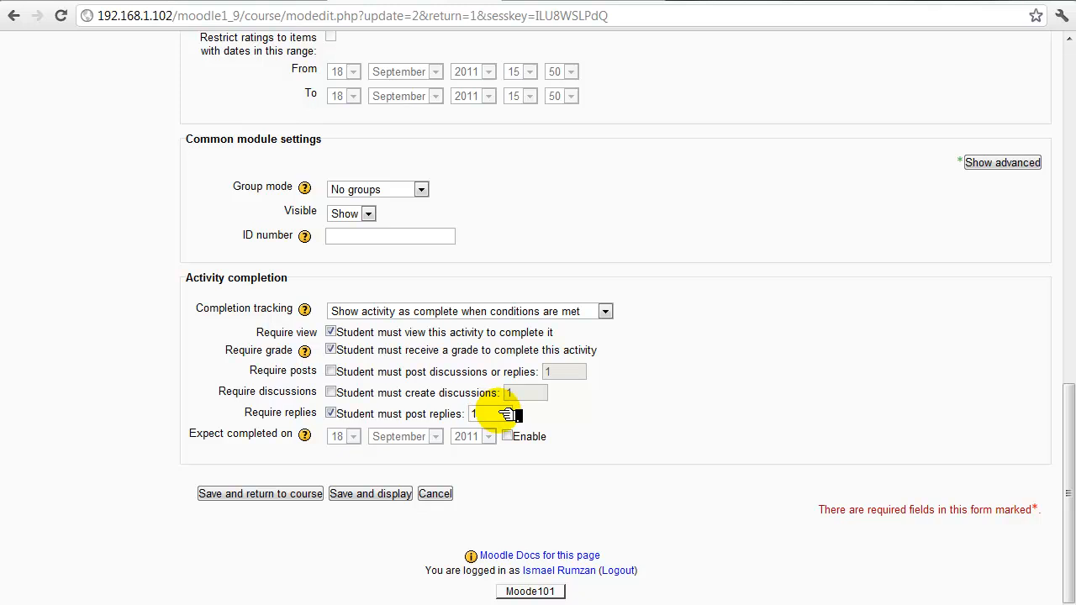
{"action": "type", "text": "3"}
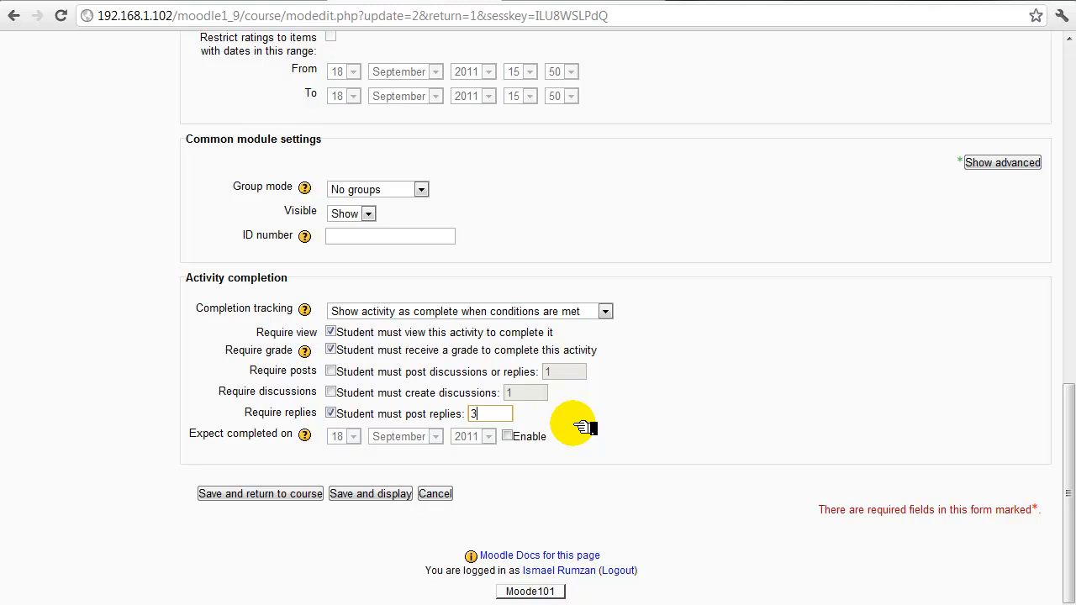
{"action": "left_click", "coordinate": [402, 494]}
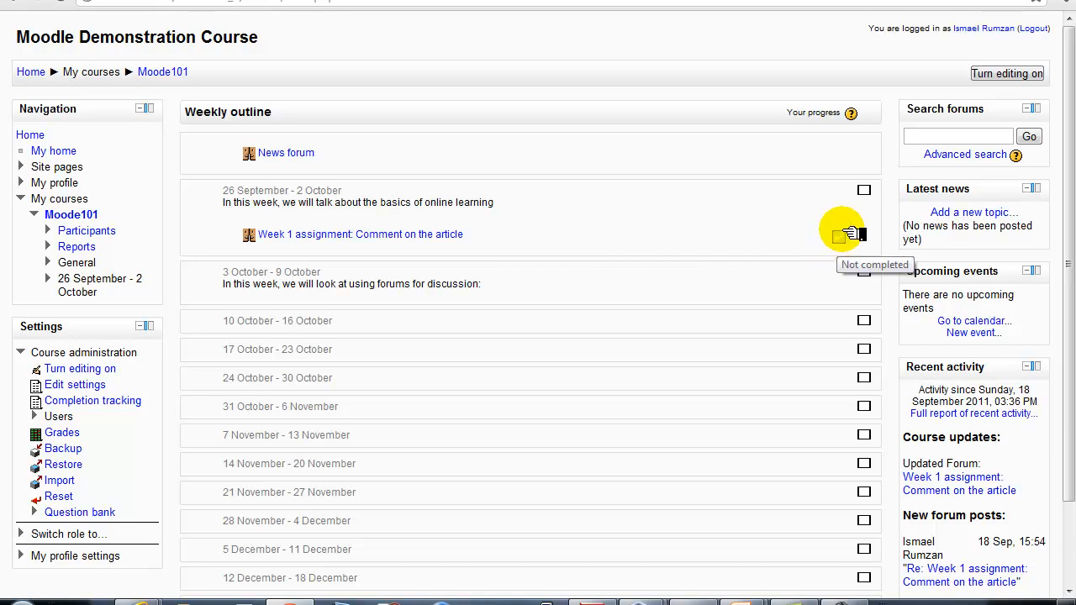
Check that Week 1 assignment's completion box on the course page reads 'Not completed'
{"action": "left_click", "coordinate": [840, 237]}
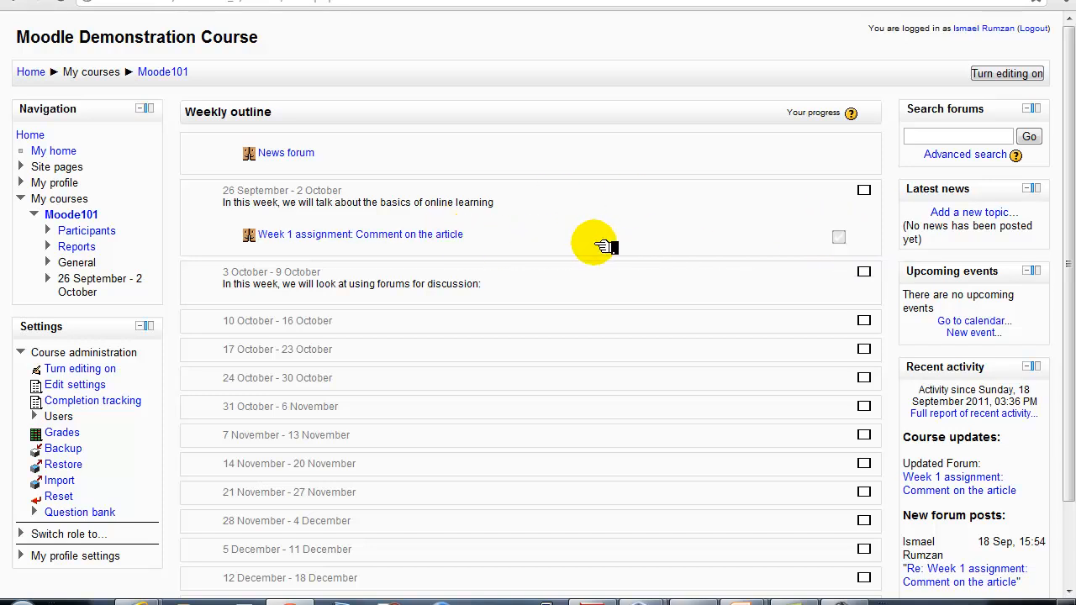